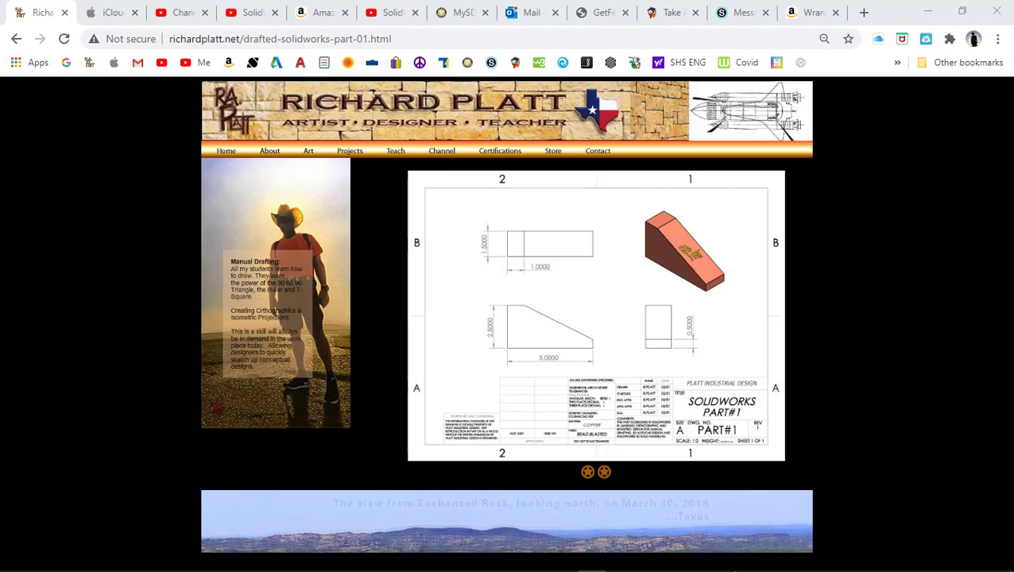
Step: Bring the SOLIDWORKS window with the copper wedge part to the front
mouse_move(564, 566)
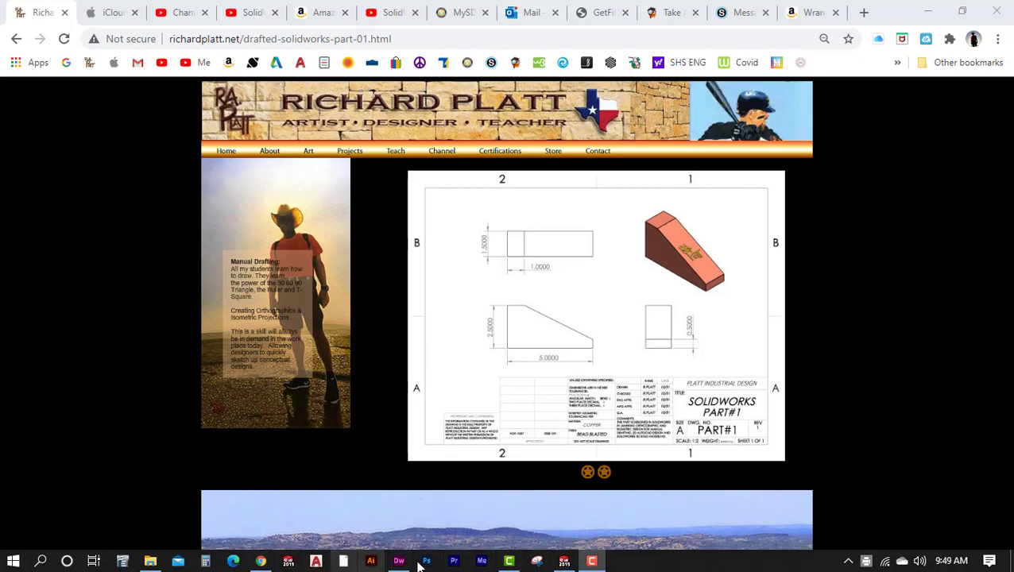
click(564, 561)
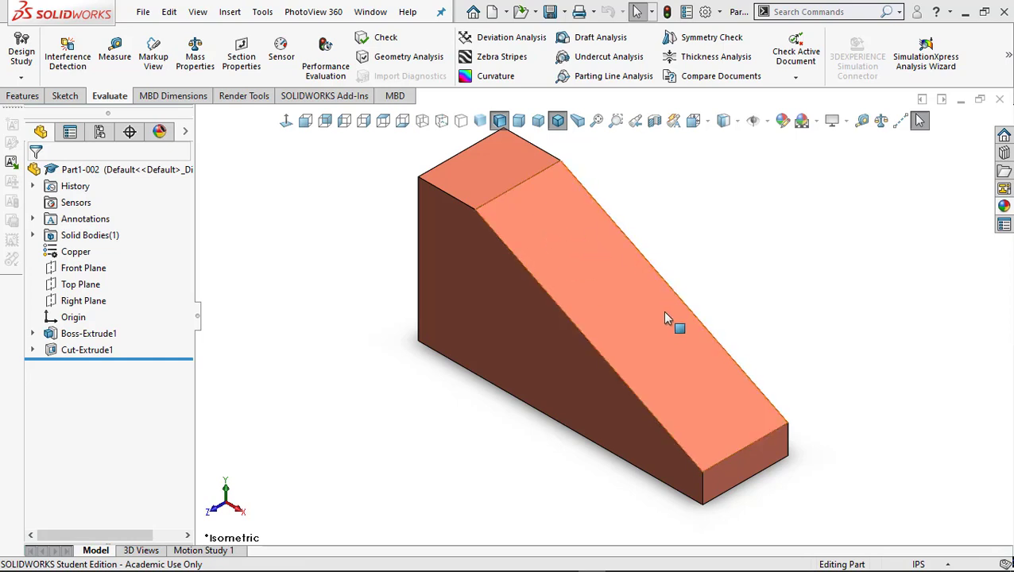
Step: Show the wedge's sloped face straight on with Normal To, then look for the add-ins settings
click(620, 293)
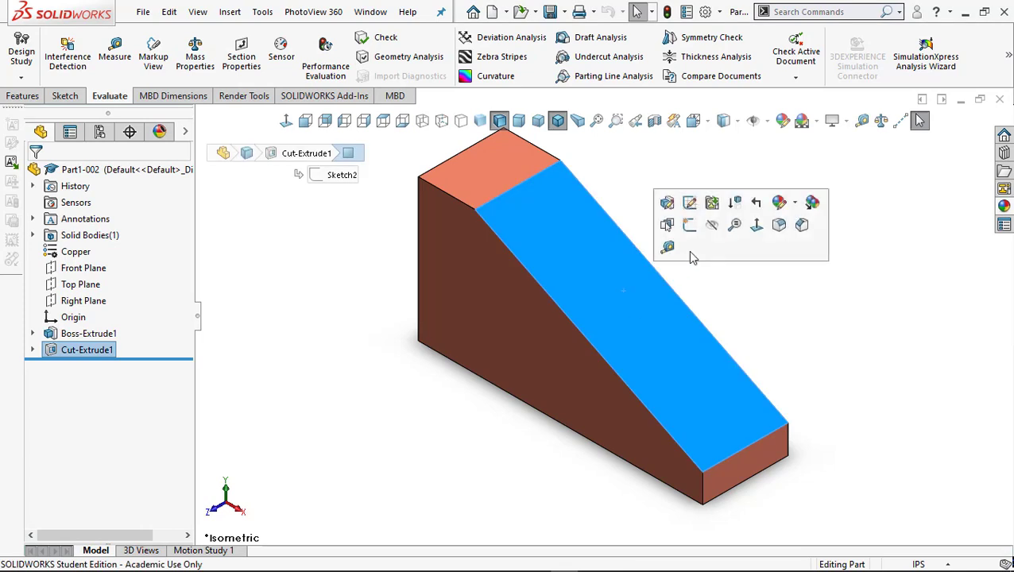
click(760, 228)
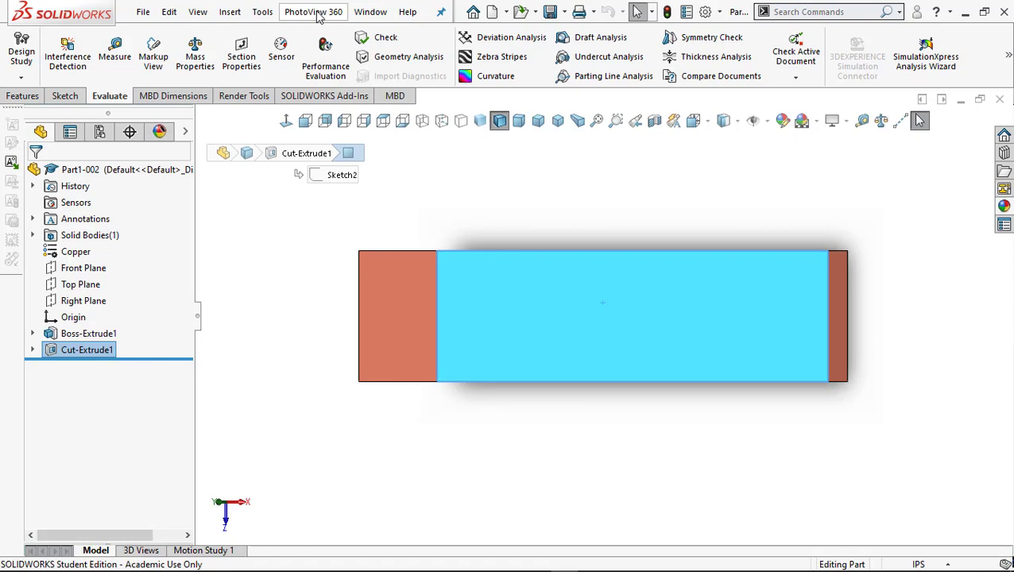
click(271, 16)
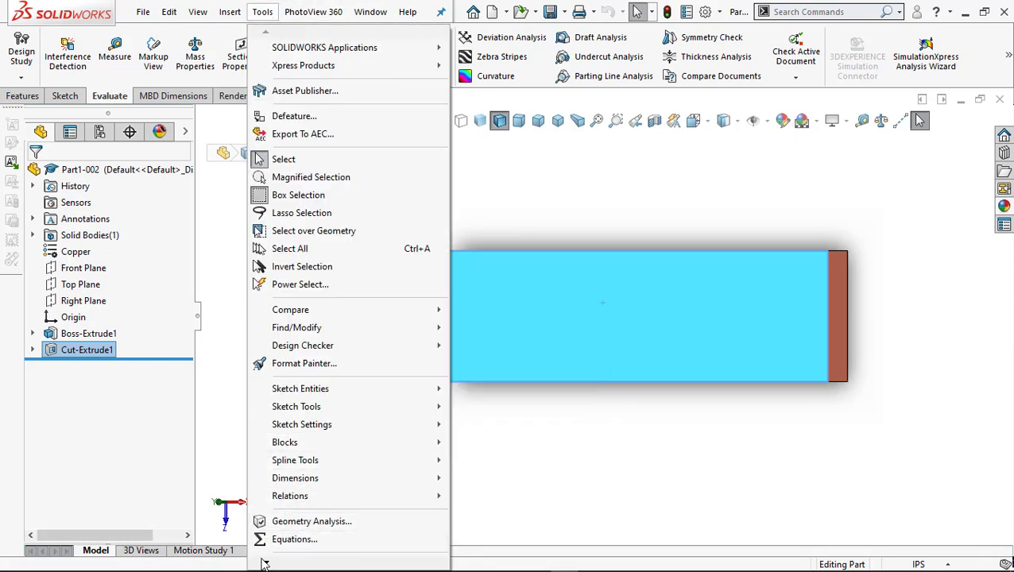
mouse_move(266, 564)
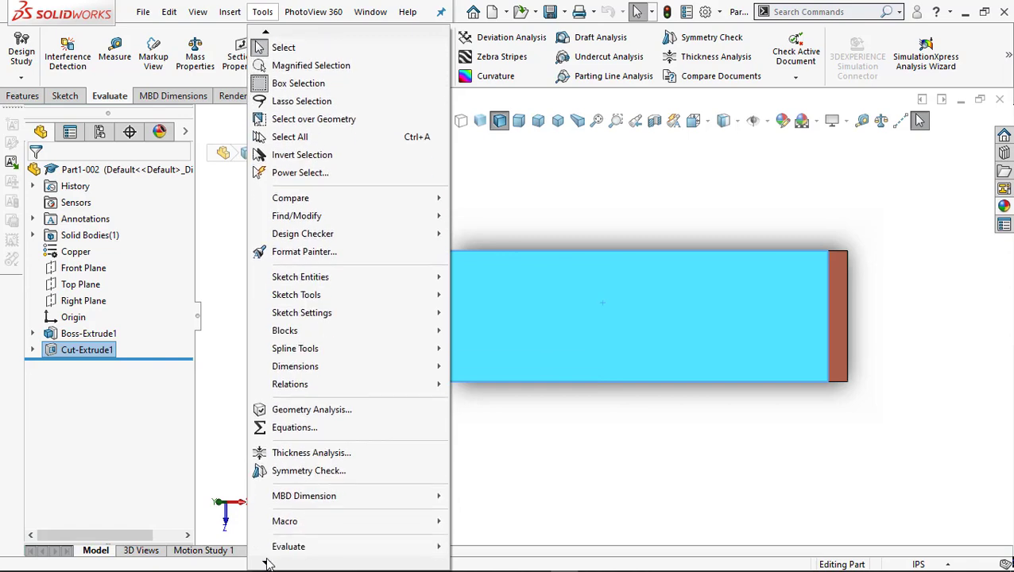
click(292, 466)
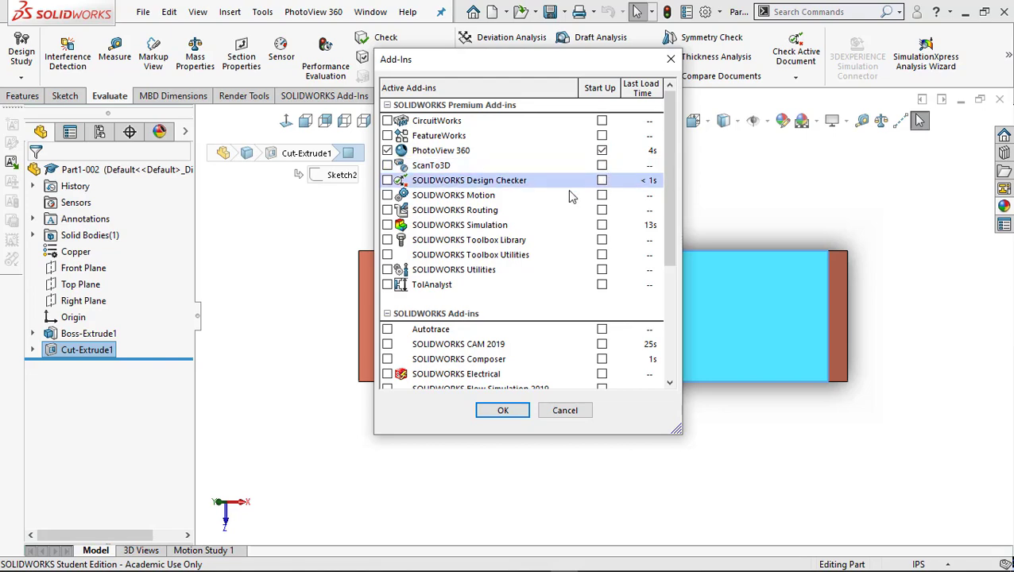
click(505, 411)
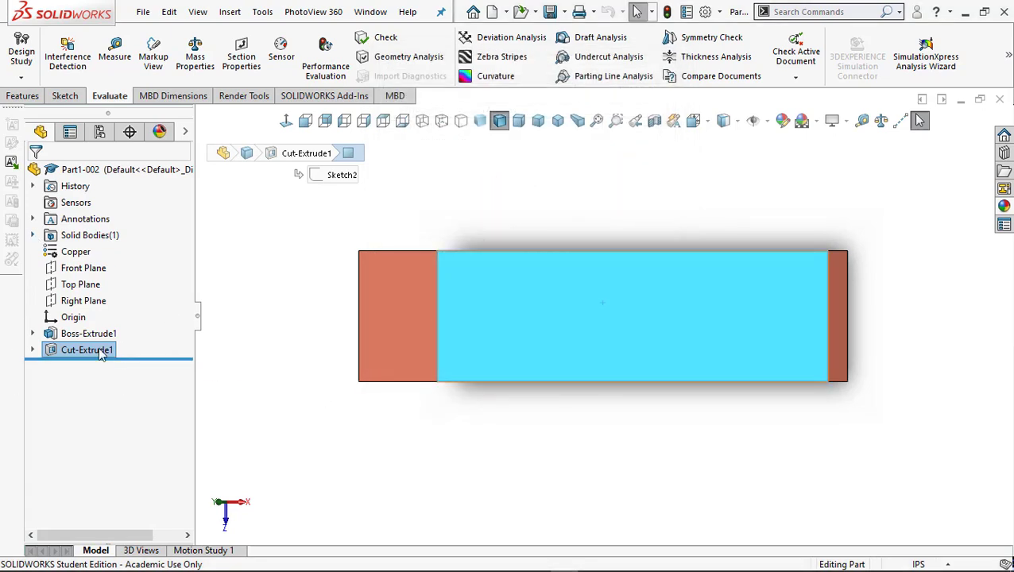
click(311, 11)
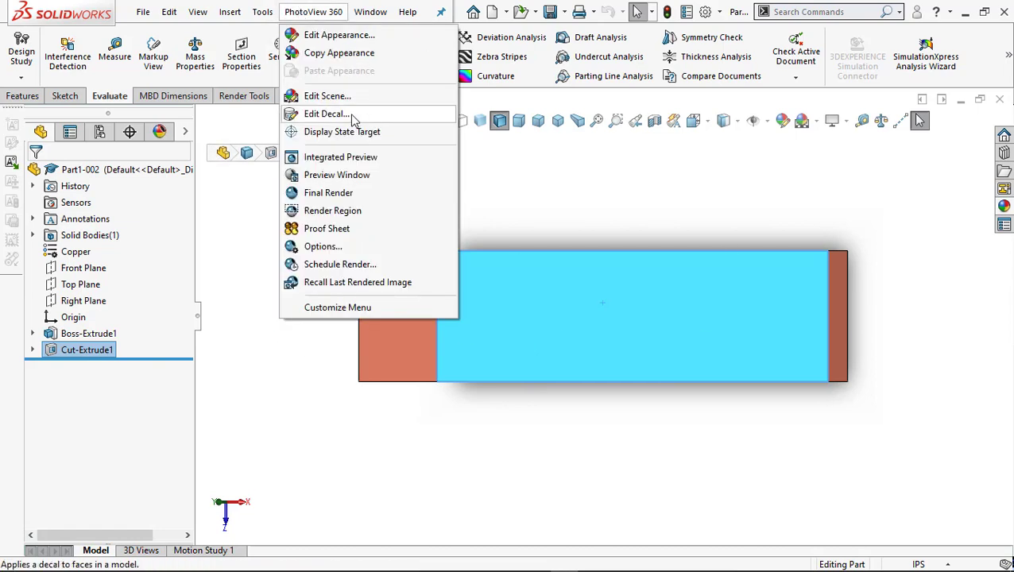
Step: Start a new decal and load example-01.png from the tutorials' solidworks folder as its image
click(325, 114)
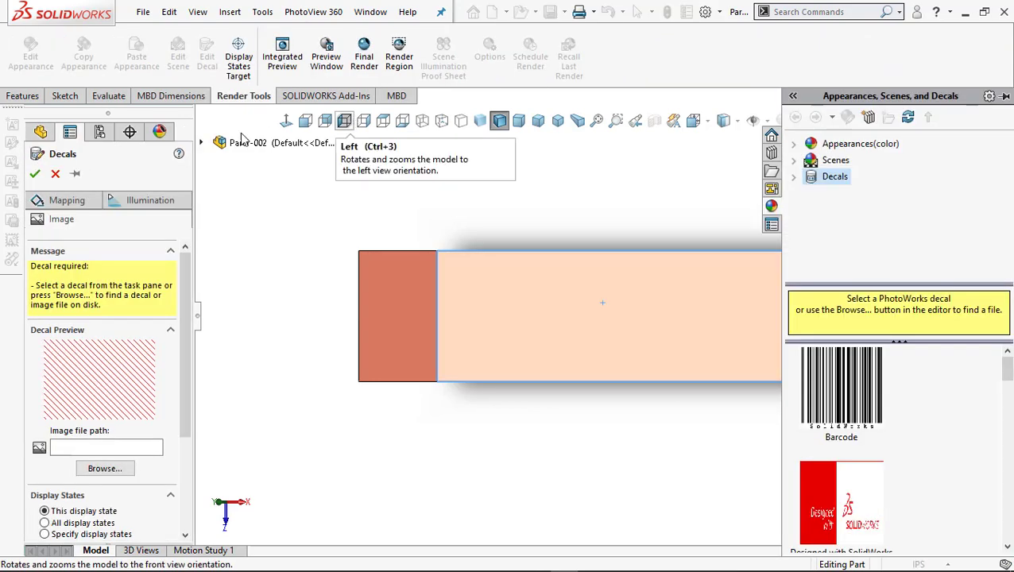
click(105, 469)
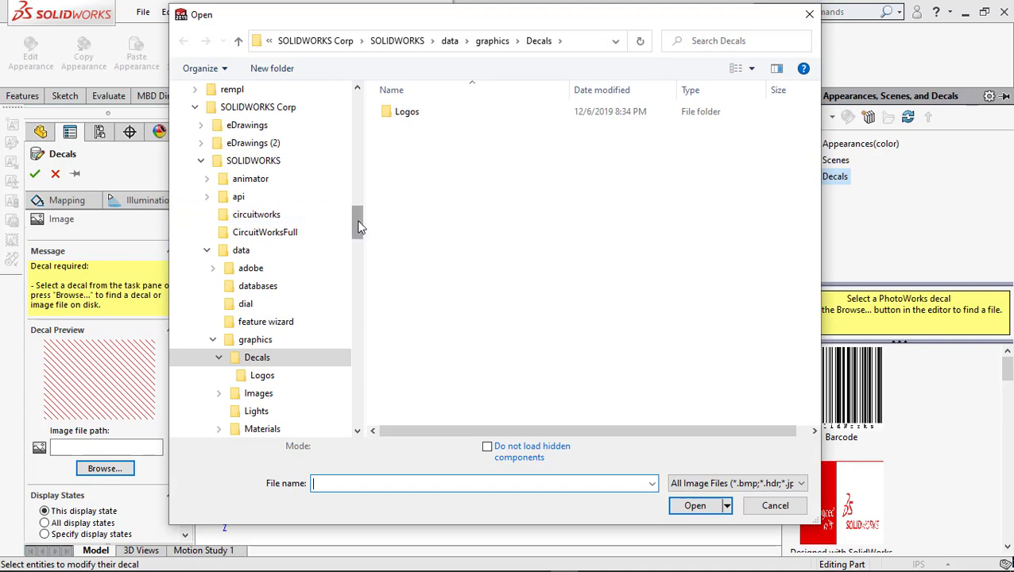
drag(358, 227, 347, 76)
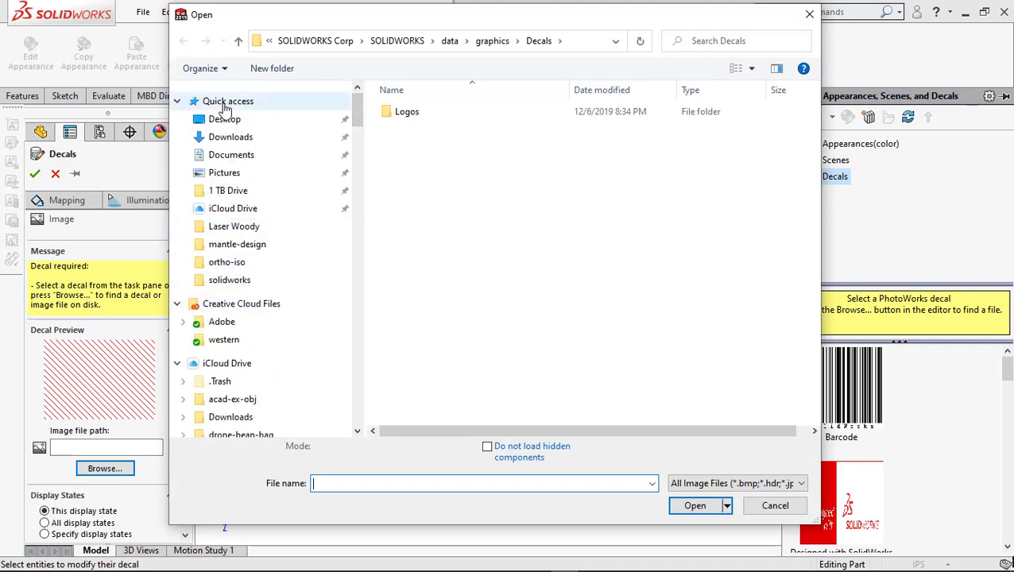
click(229, 283)
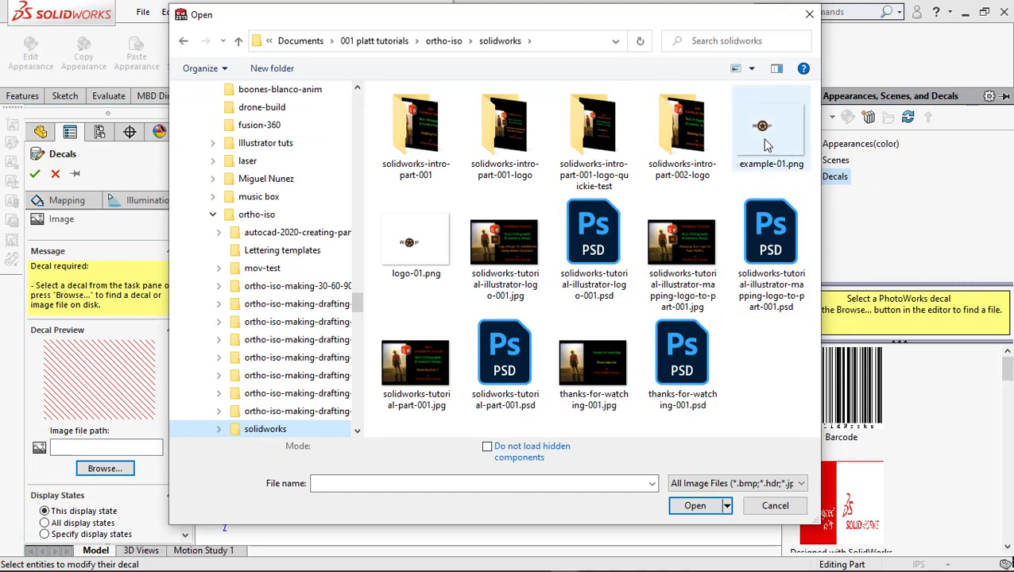
click(768, 136)
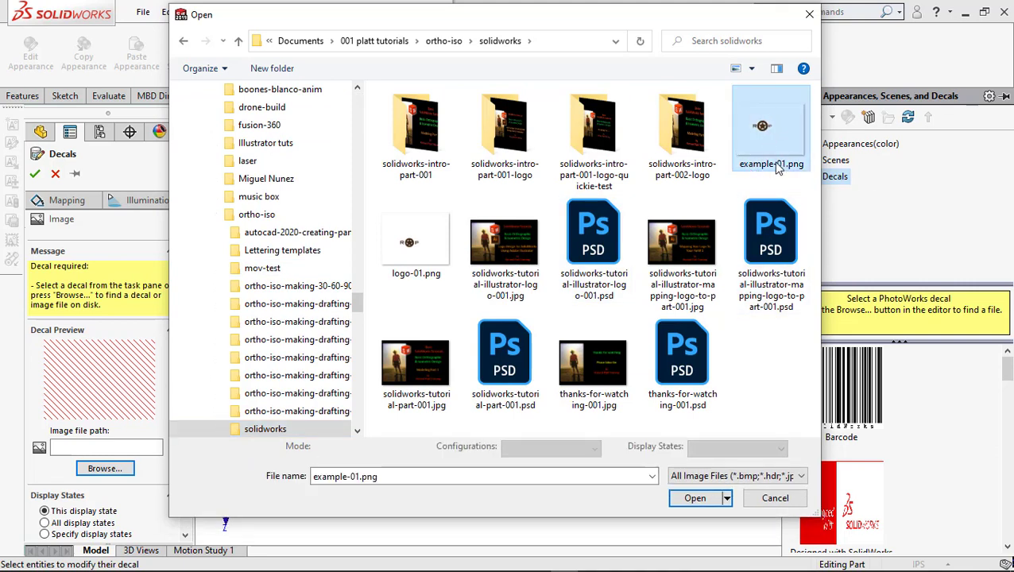
click(692, 499)
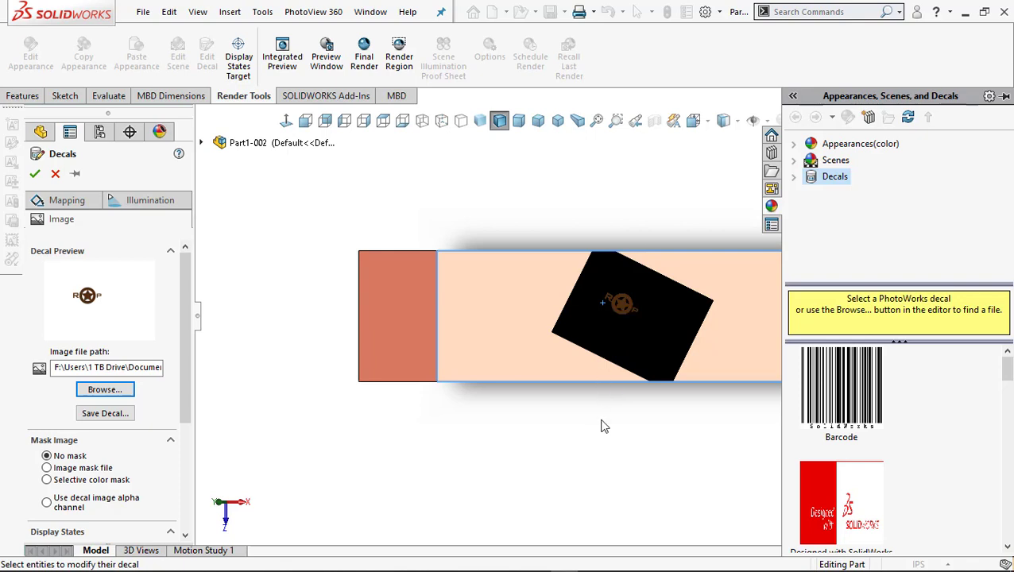
Step: Mask the decal with its image alpha channel, then show the Mapping options
click(47, 503)
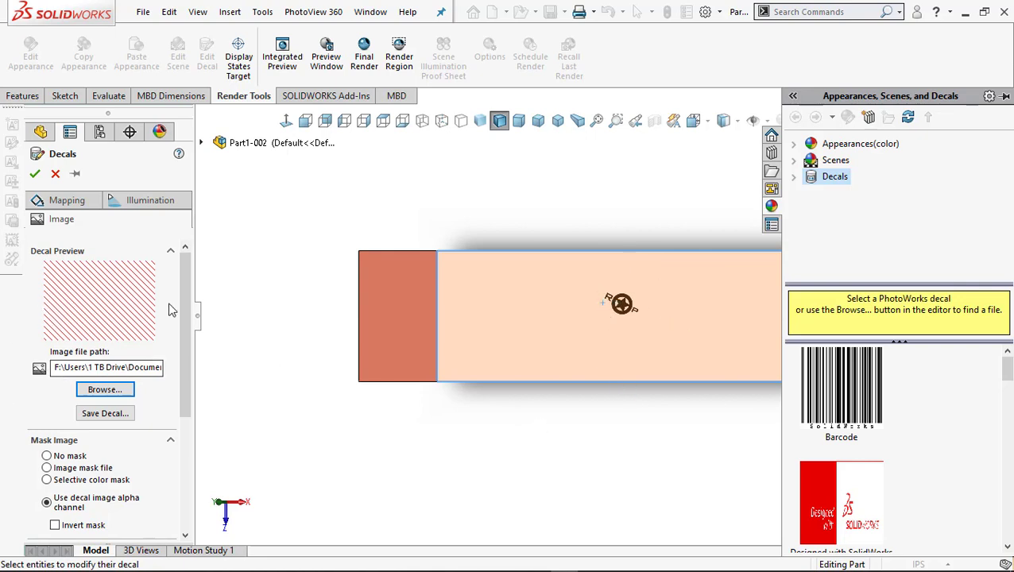
click(69, 206)
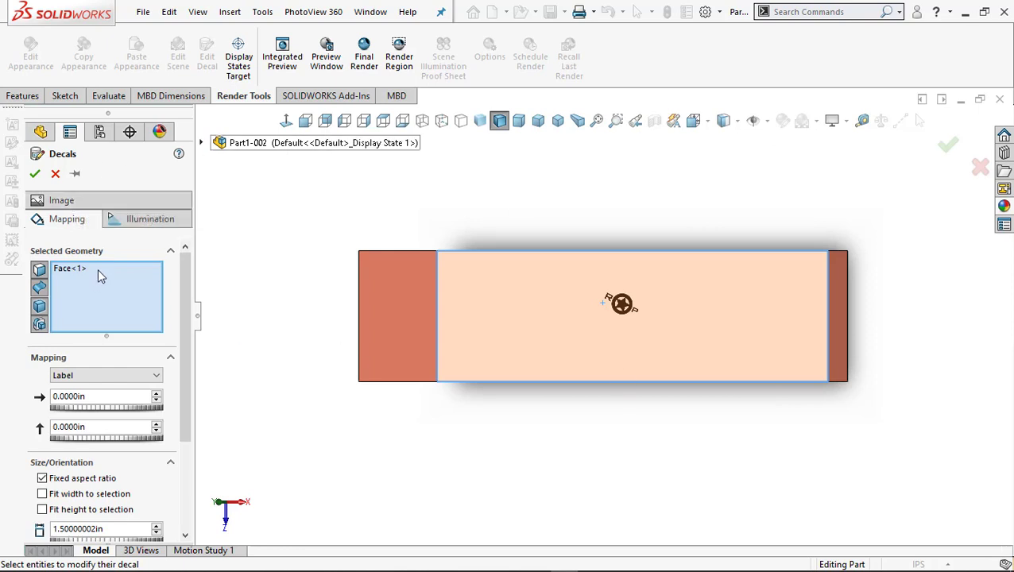
Step: Replace the decal's old face reference by reattaching it to the sloped face
click(75, 270)
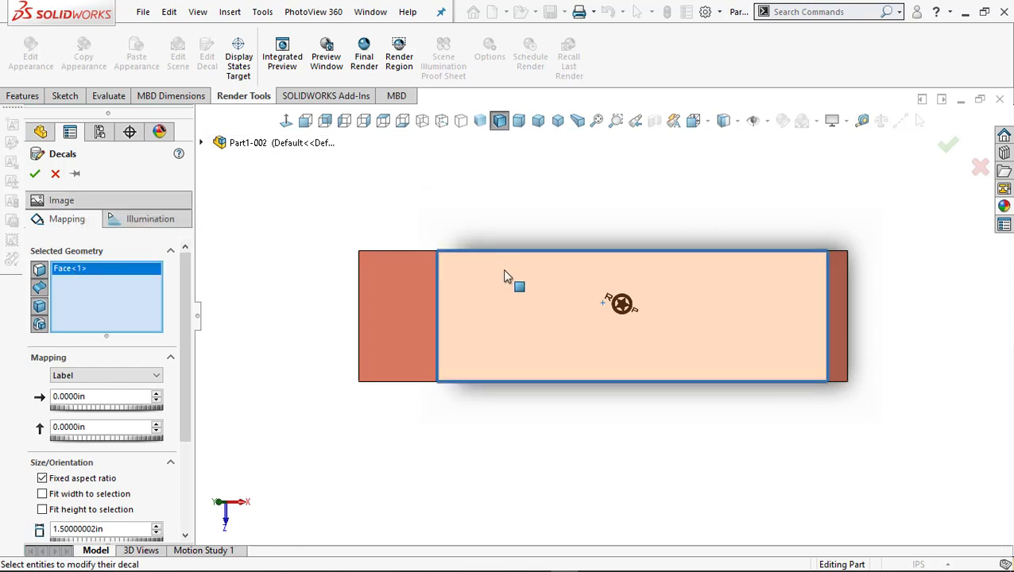
click(628, 312)
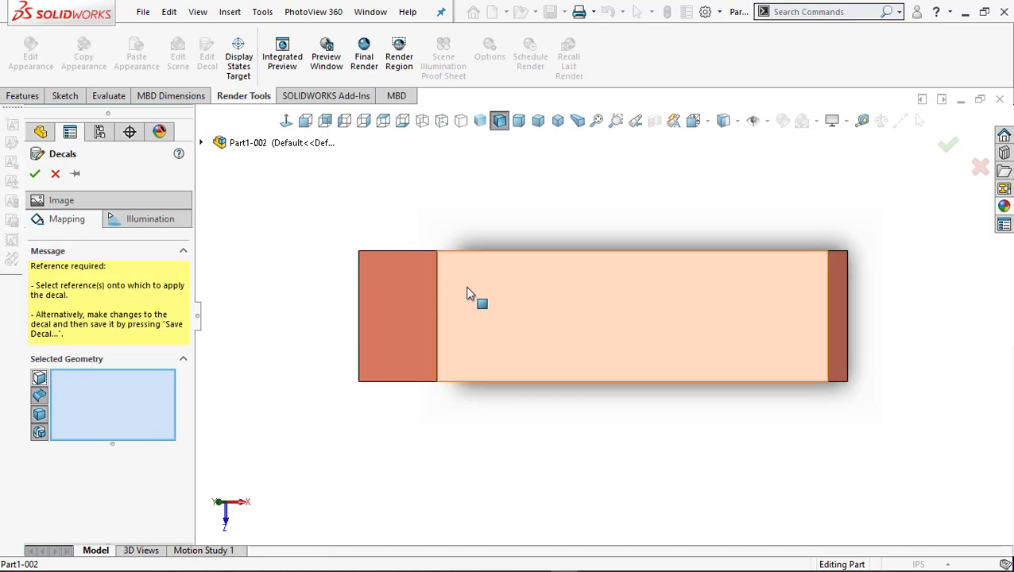
scroll(545, 296, up, 3)
scroll(641, 358, down, 3)
click(653, 342)
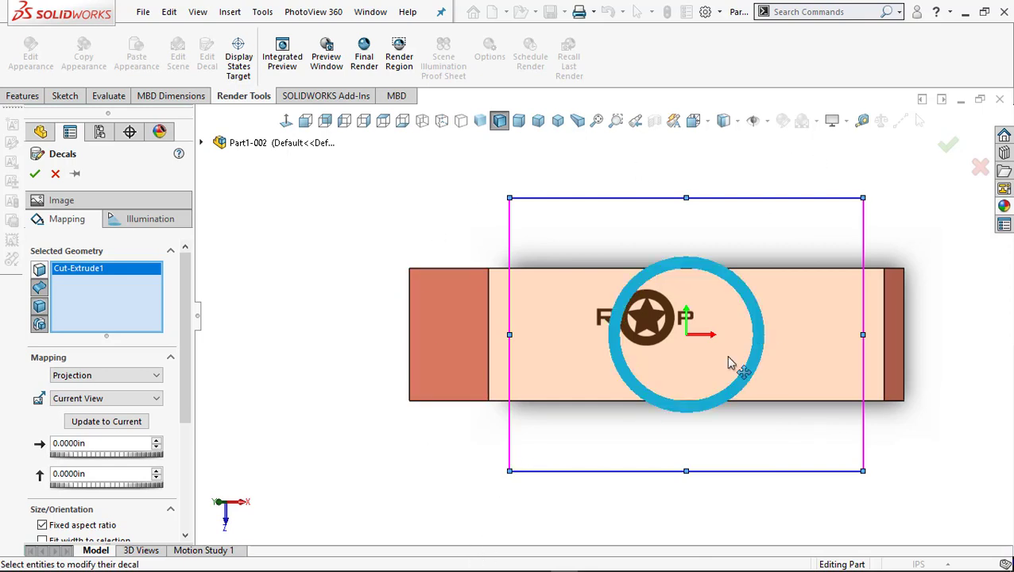
Step: Enlarge and centre the logo on the face, accept the decal, and switch to isometric
drag(704, 338, 733, 352)
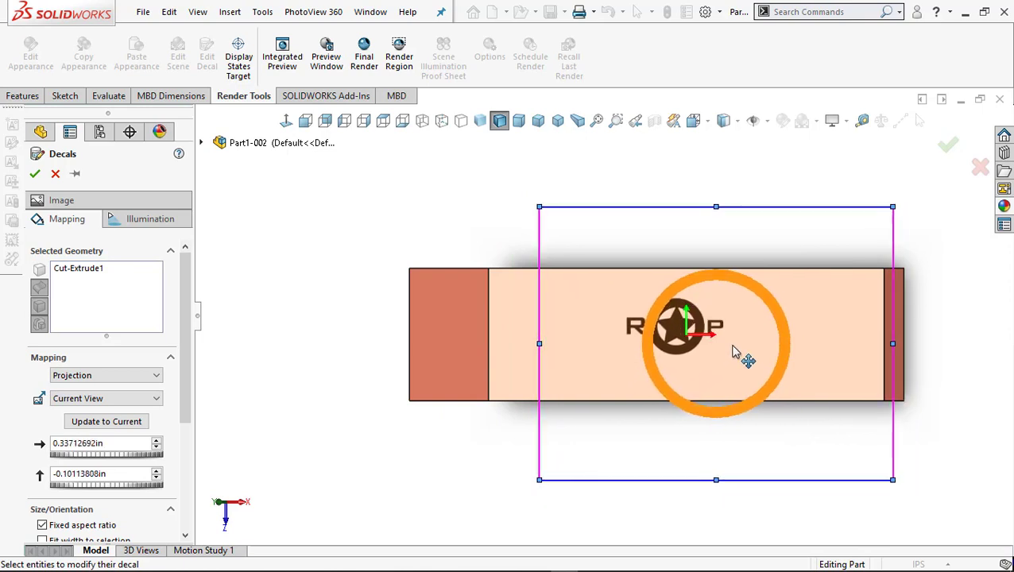
drag(540, 480, 460, 540)
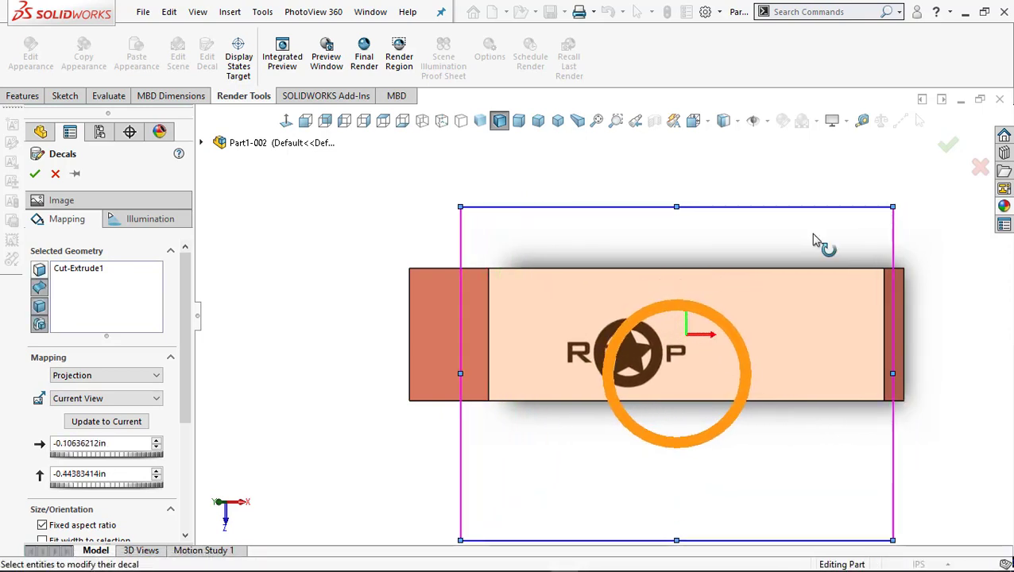
drag(895, 206, 944, 167)
drag(703, 338, 750, 342)
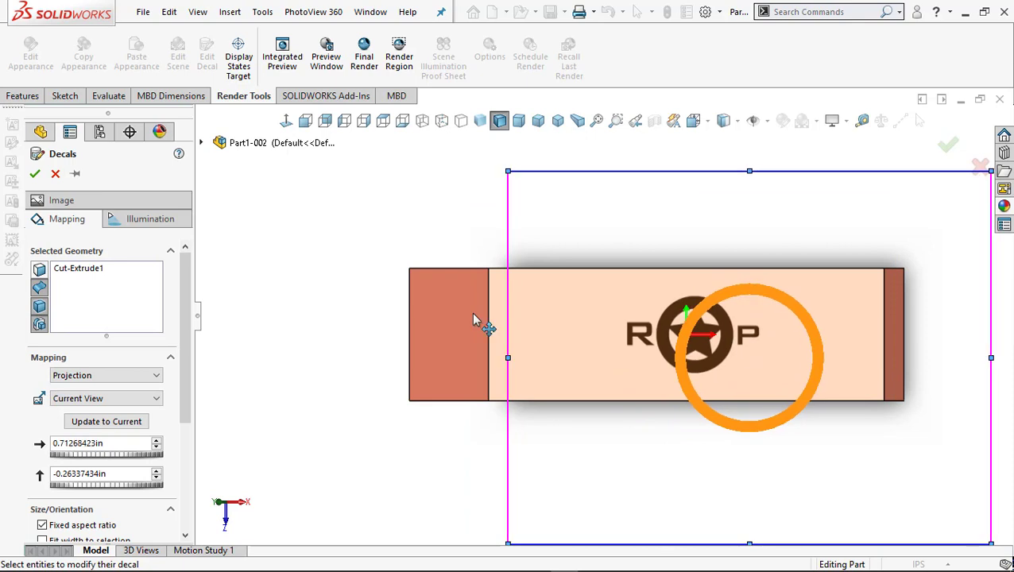
click(35, 174)
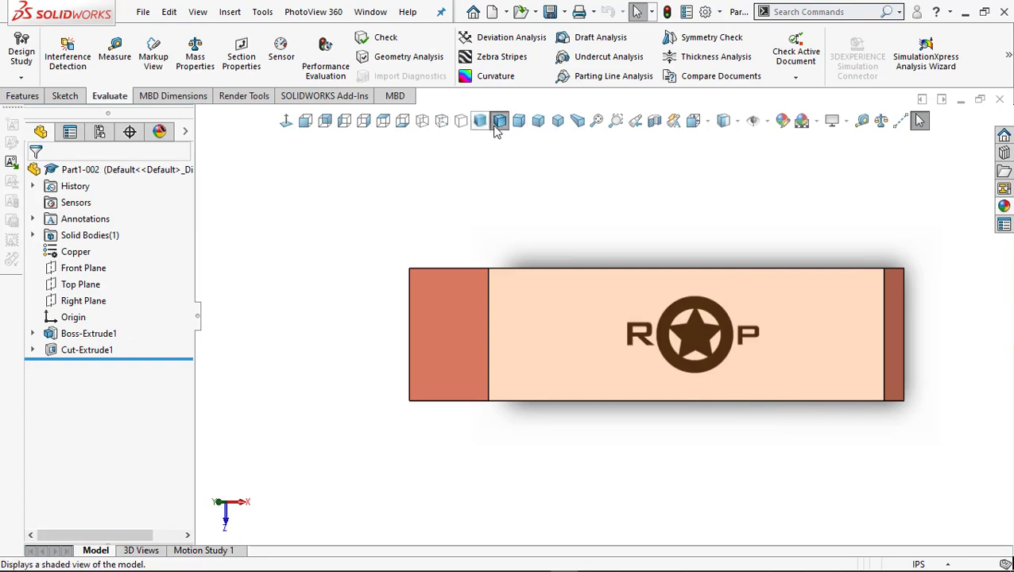
click(560, 120)
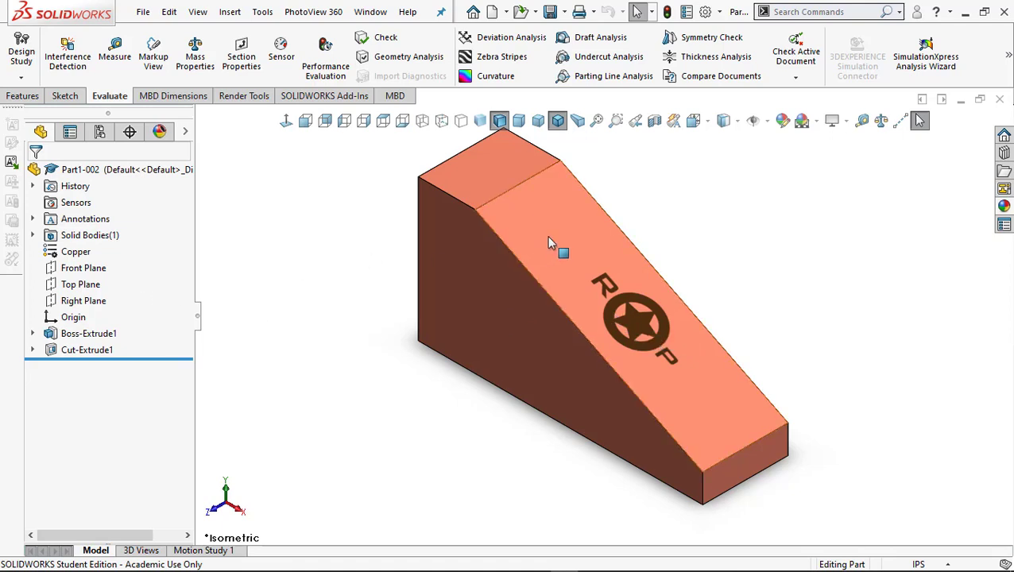
Step: View the sloped face Normal To, then list the decals and expand example-01 to reveal Cut-Extrude1
click(523, 234)
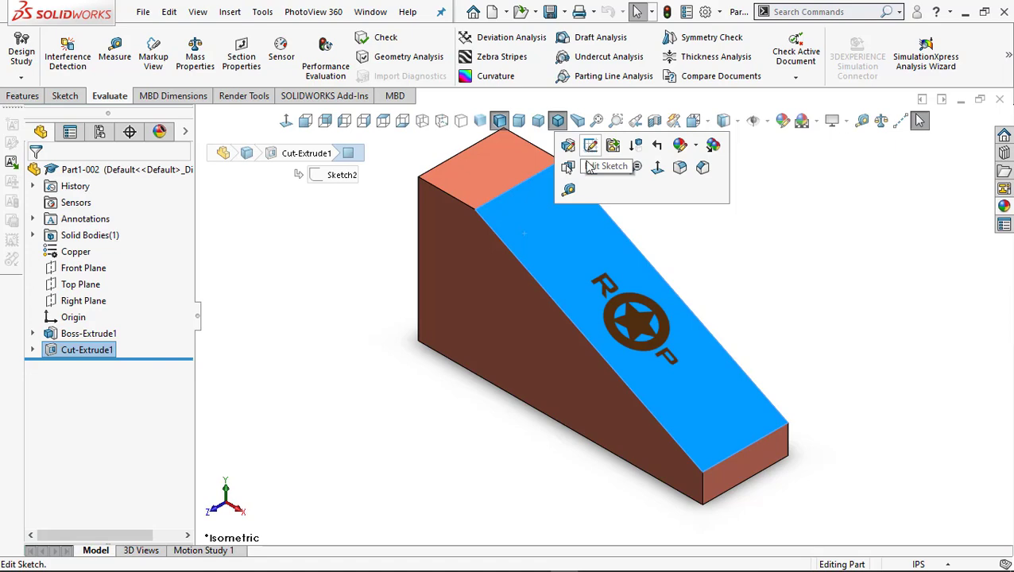
click(657, 167)
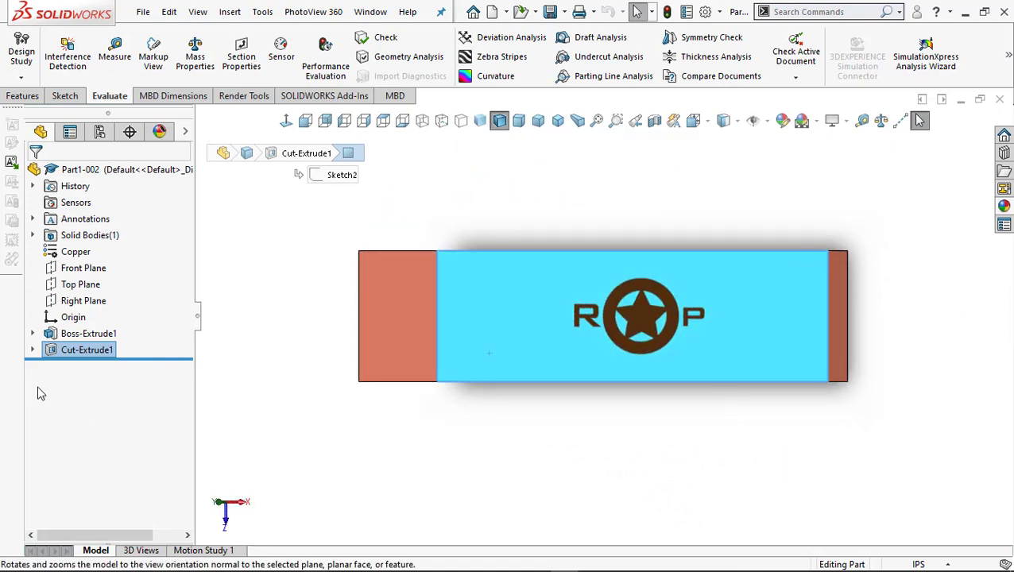
click(160, 132)
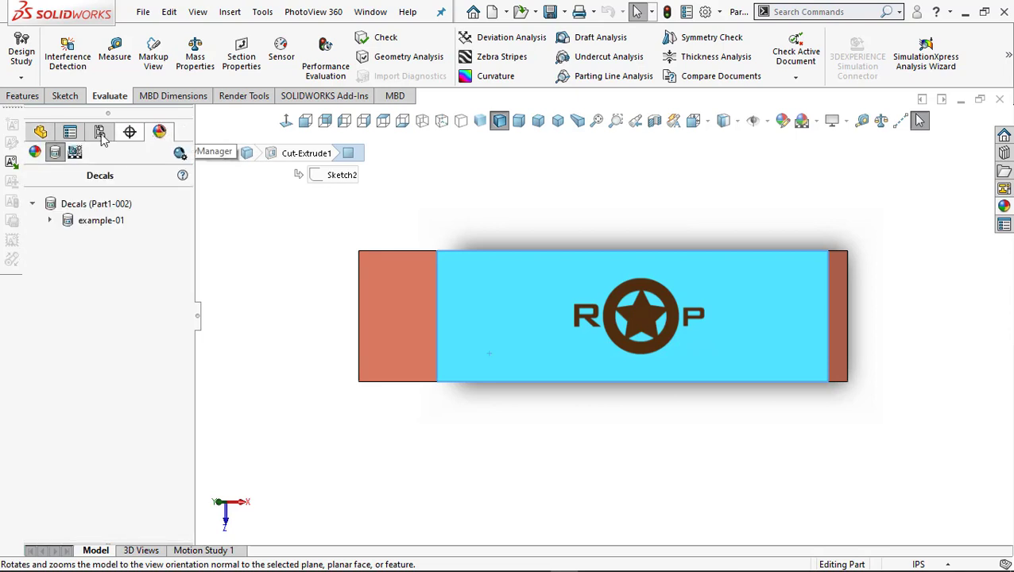
click(34, 153)
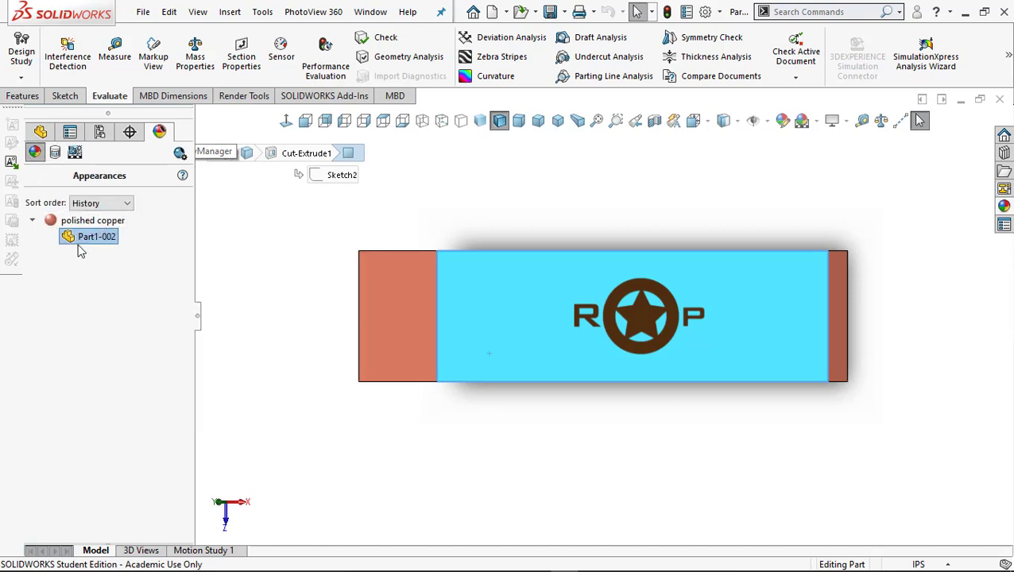
mouse_move(83, 228)
click(55, 152)
click(50, 220)
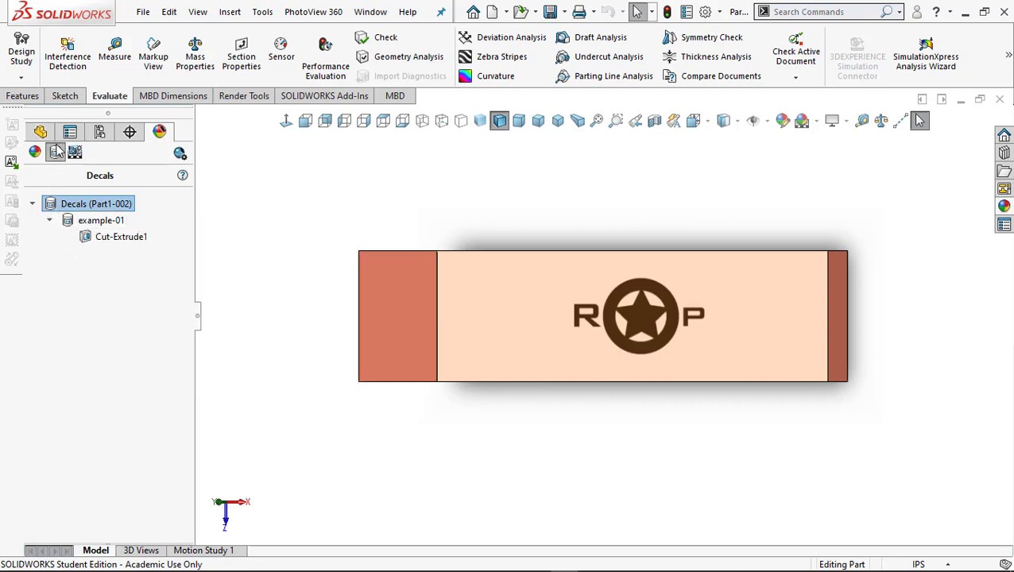
Step: Delete the example-01 decal from the Decals list
right_click(86, 204)
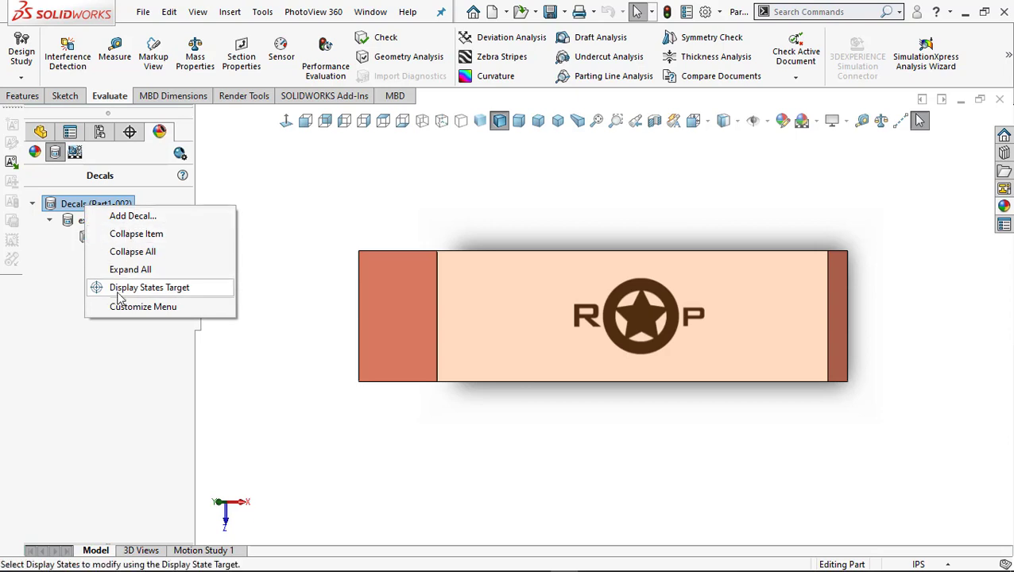
click(62, 278)
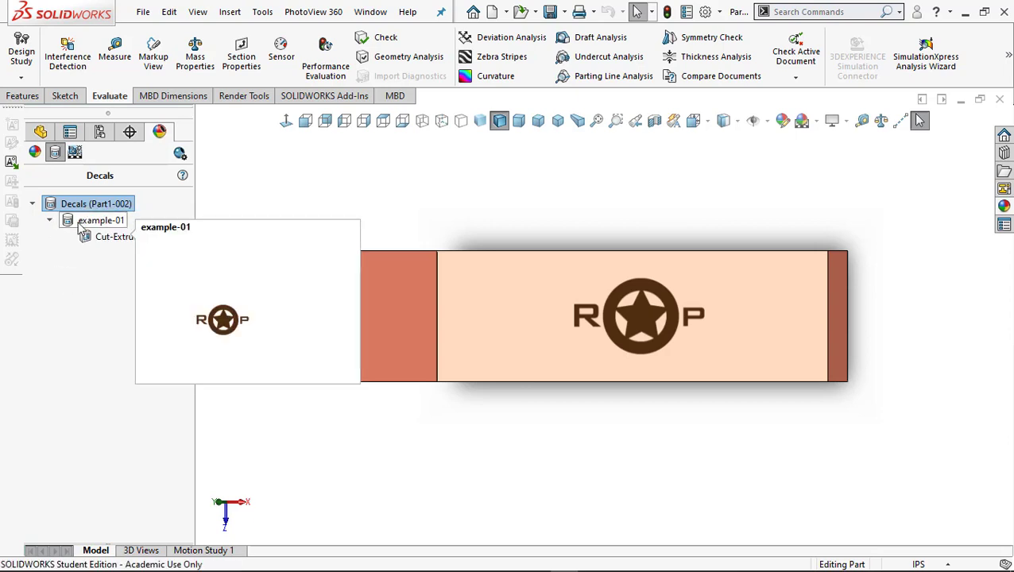
click(104, 238)
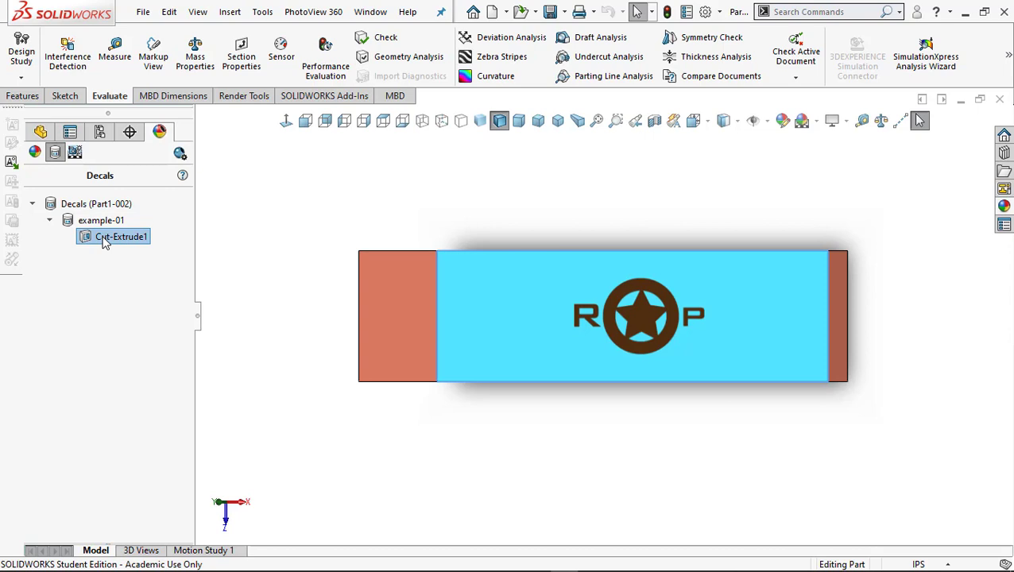
click(92, 273)
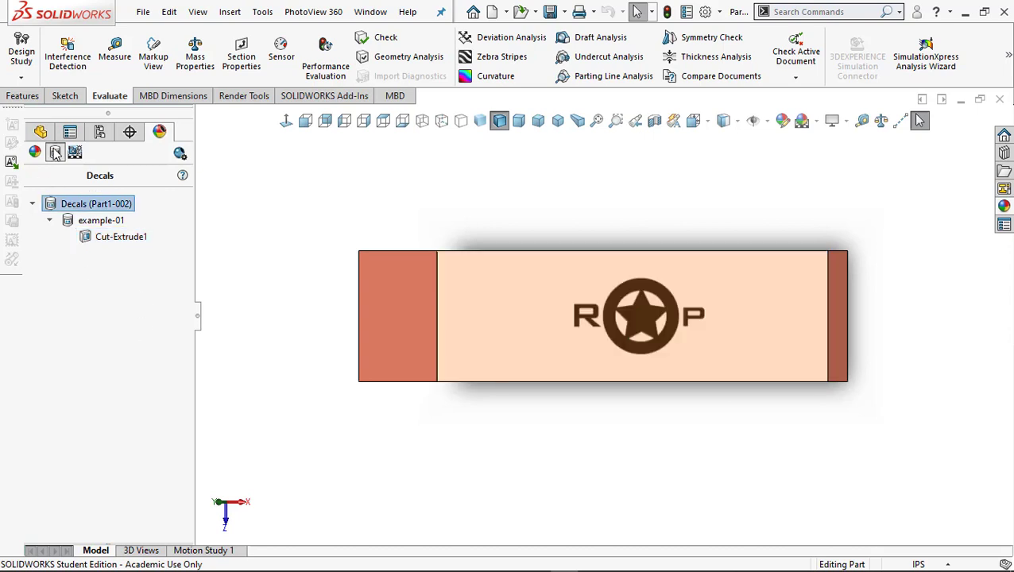
click(92, 220)
right_click(92, 220)
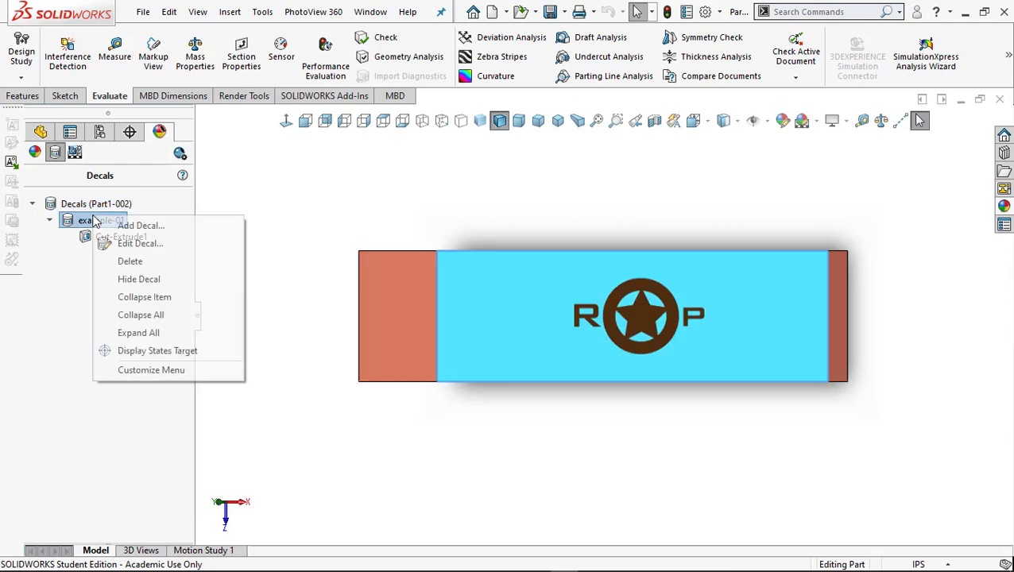
click(131, 262)
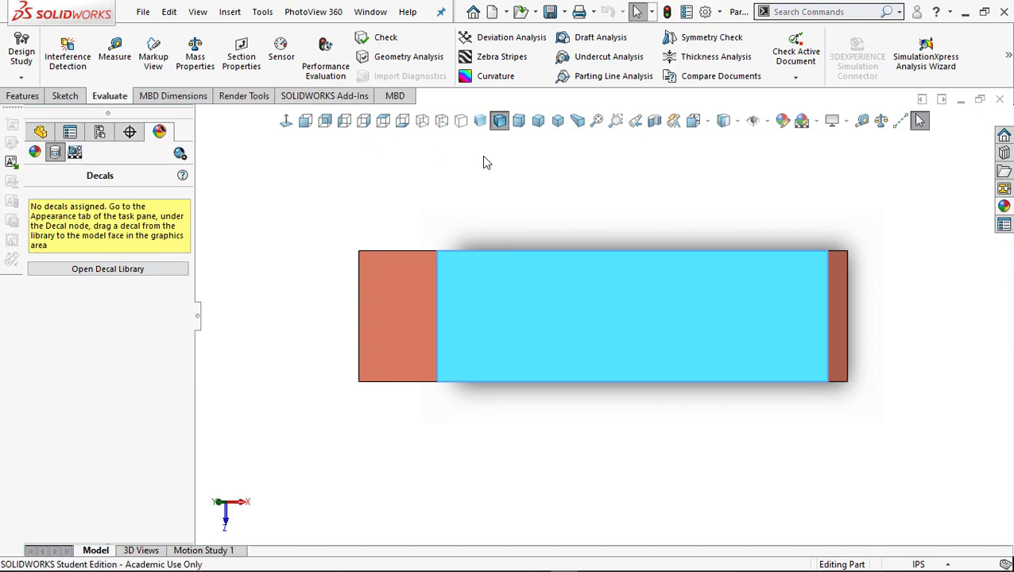
Step: Check the bare wedge from isometric, front, back and side views, ending in isometric
click(557, 121)
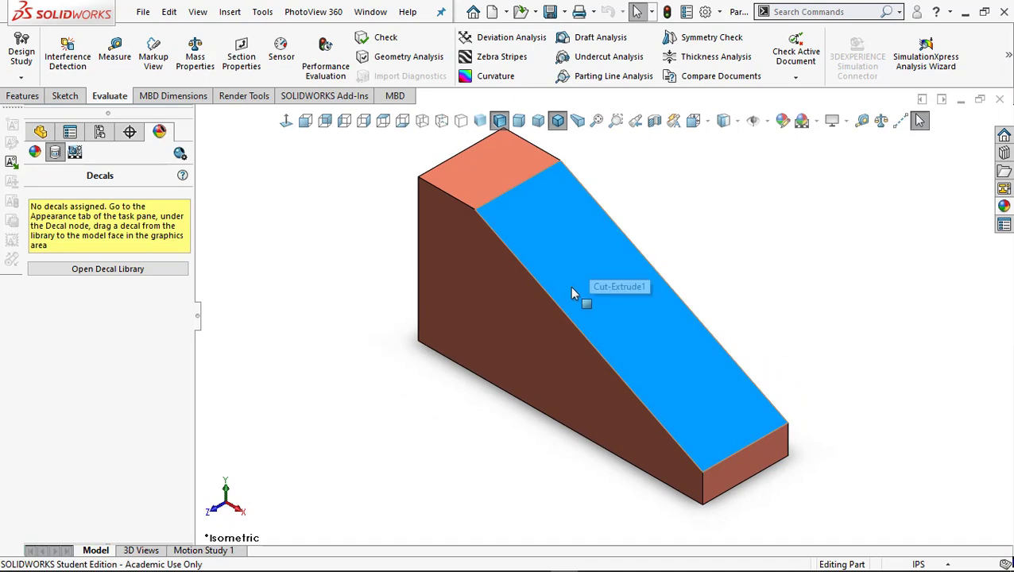
key(ctrl+1)
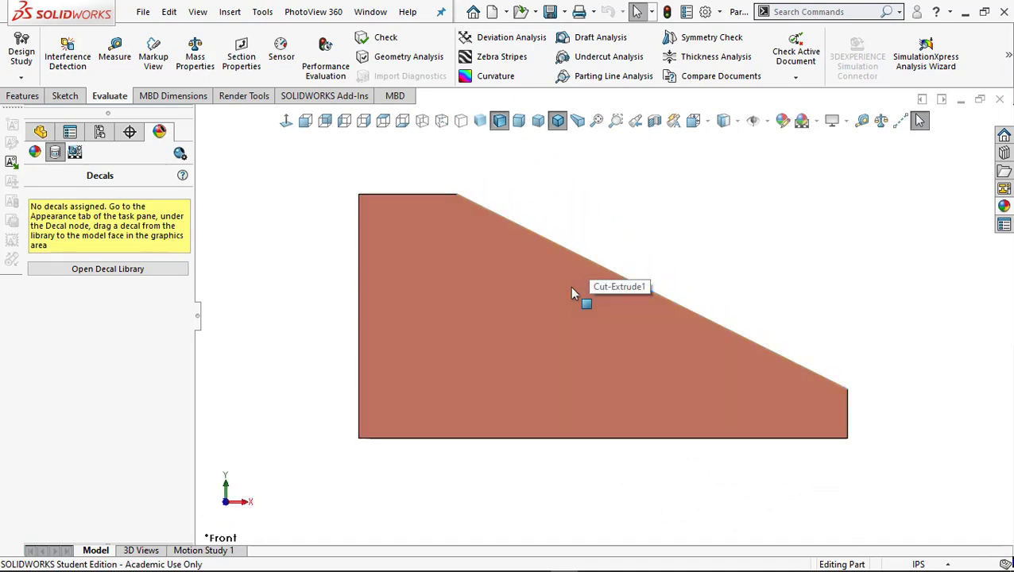
key(ctrl+2)
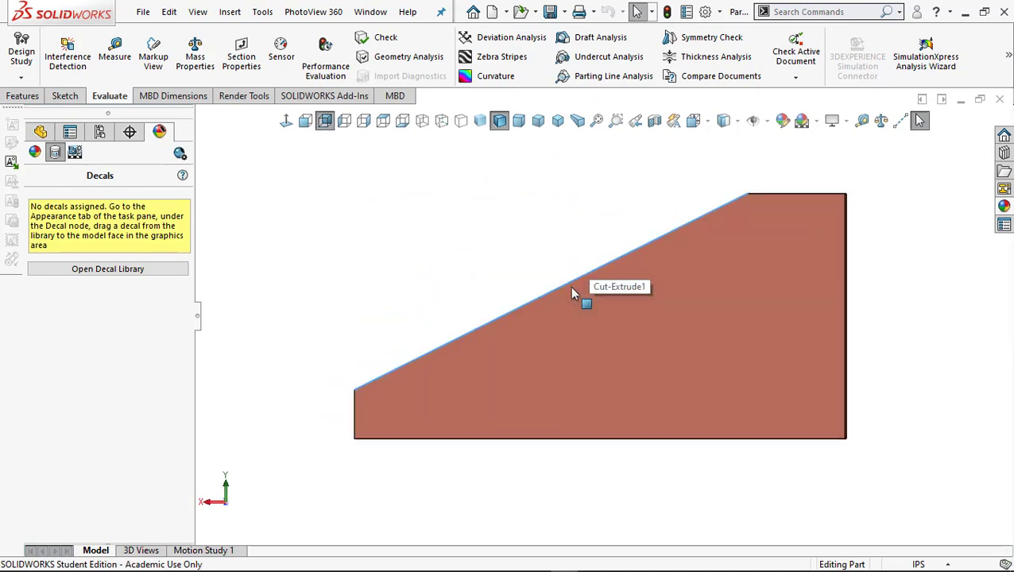
key(ctrl+3)
key(ctrl+4)
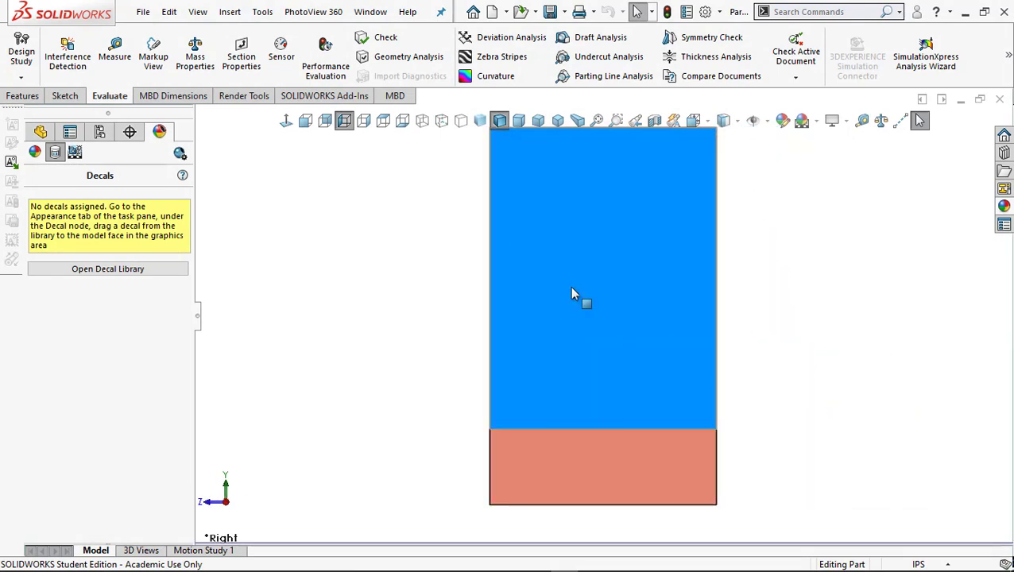
click(561, 281)
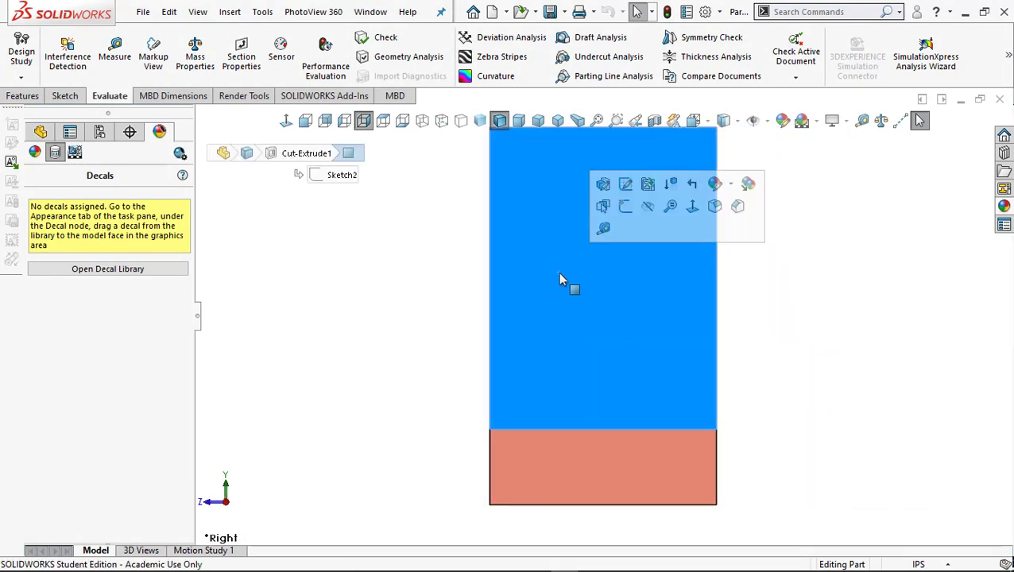
click(557, 120)
click(423, 451)
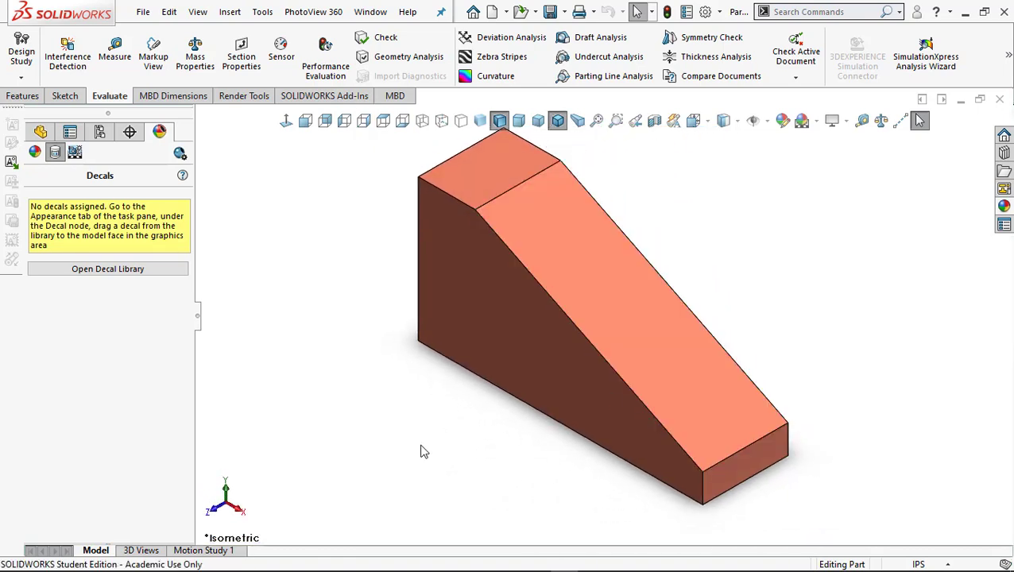
Step: Apply example-01.png as a new decal on the sloped face and confirm it
click(310, 11)
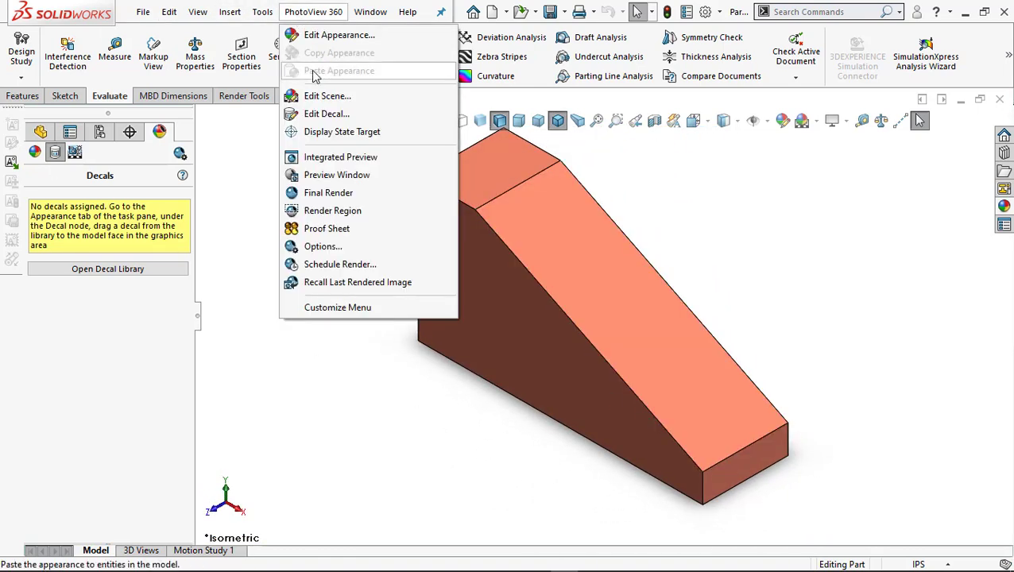
click(327, 115)
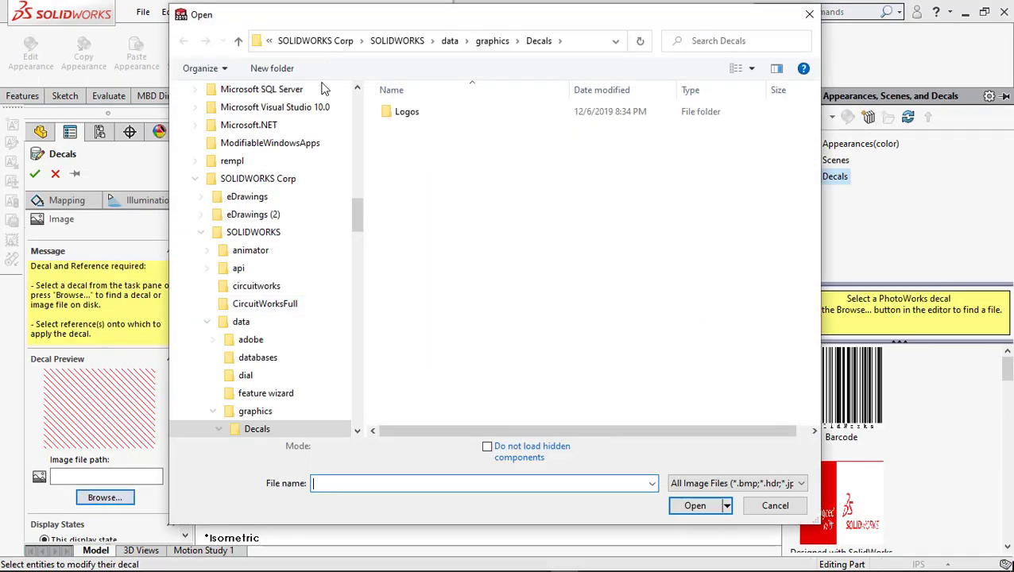
scroll(354, 205, up, 5)
scroll(340, 88, up, 5)
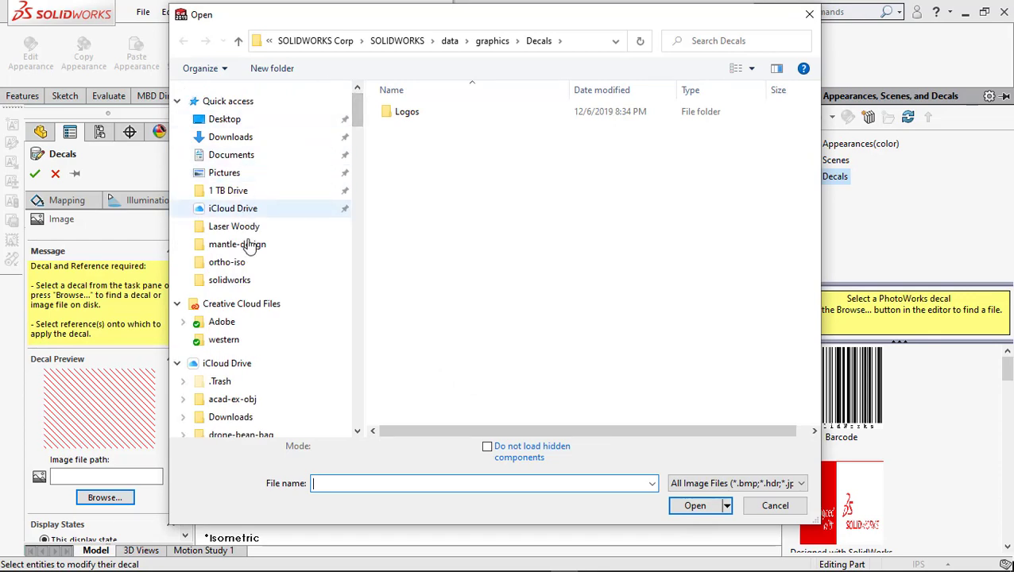
click(246, 280)
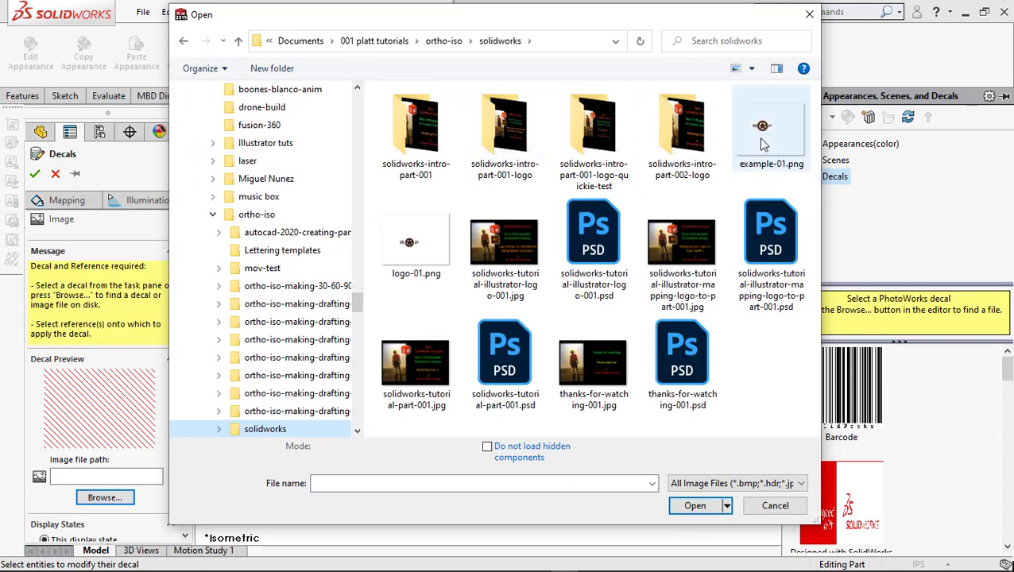
click(762, 143)
click(696, 506)
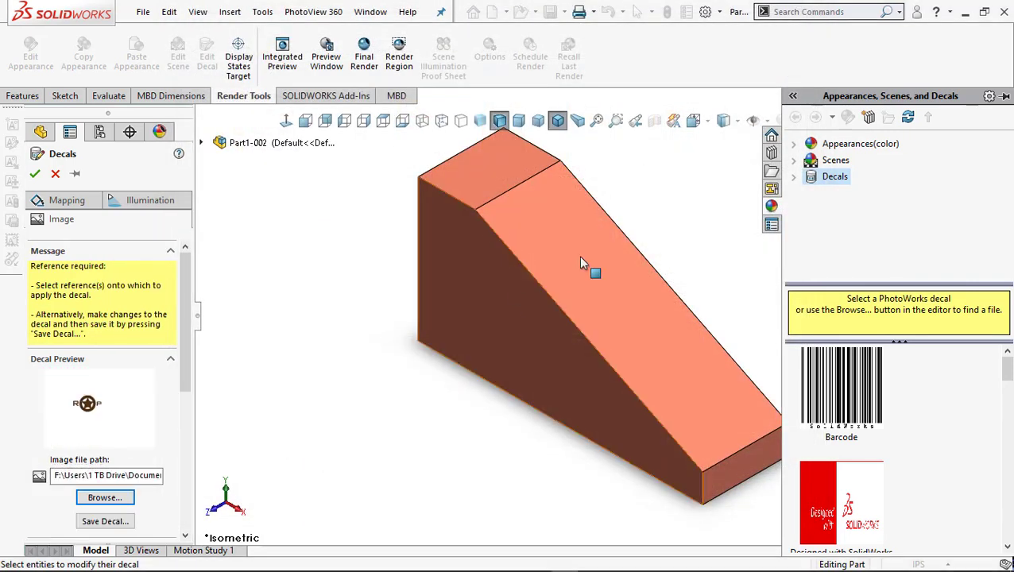
click(581, 285)
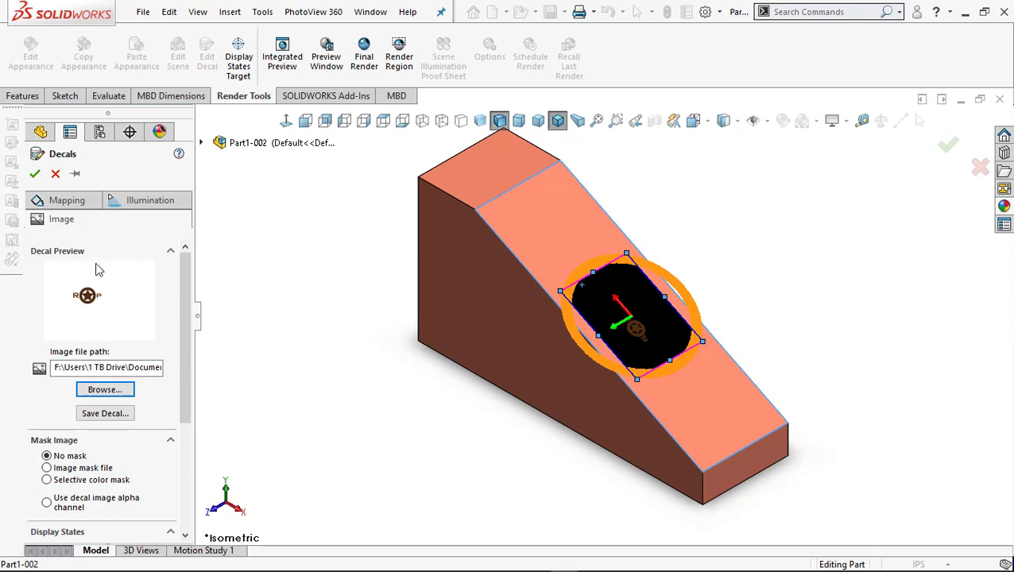
click(35, 173)
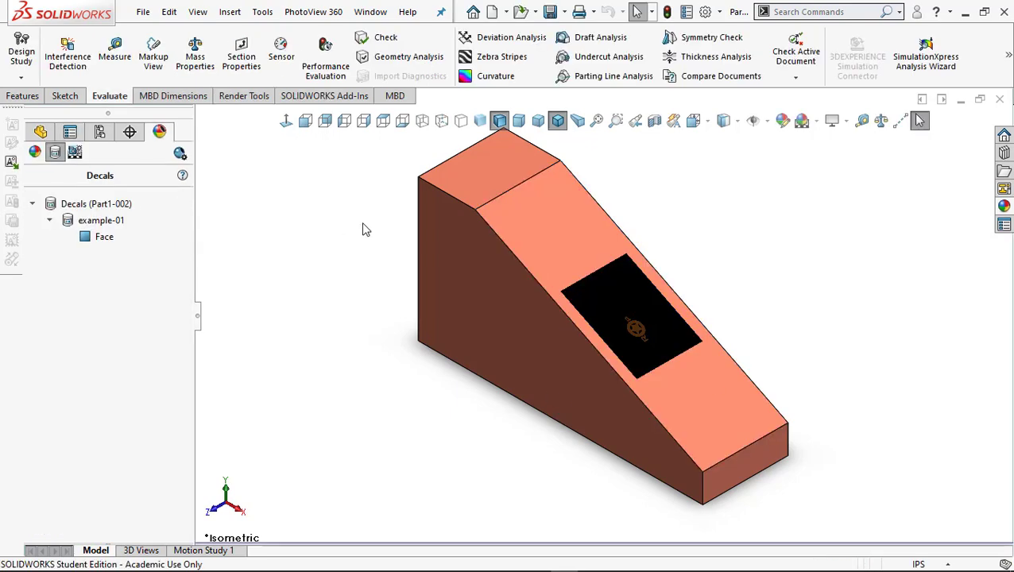
Step: Reopen the example-01 decal for editing from the Decals list
click(624, 316)
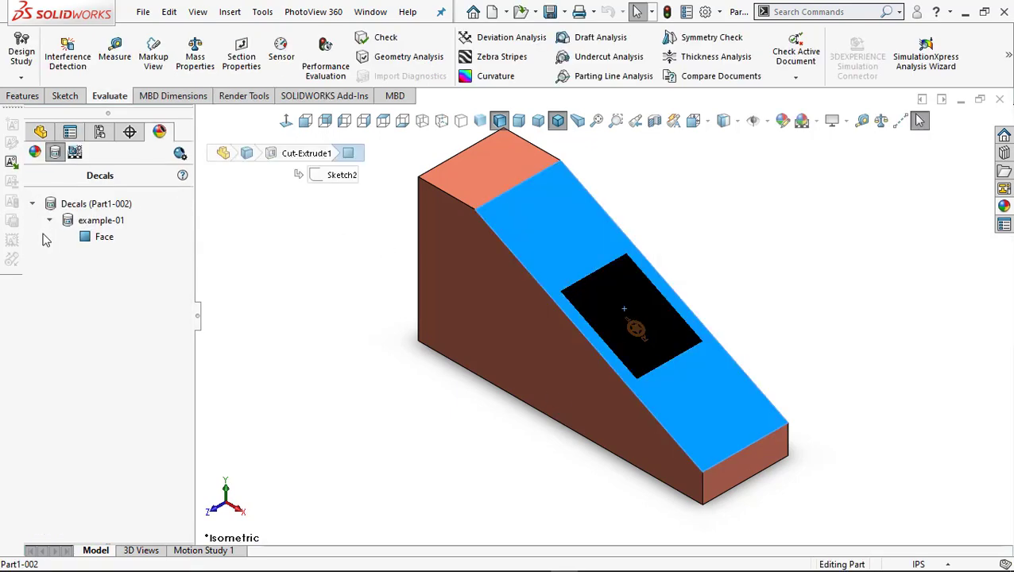
right_click(83, 221)
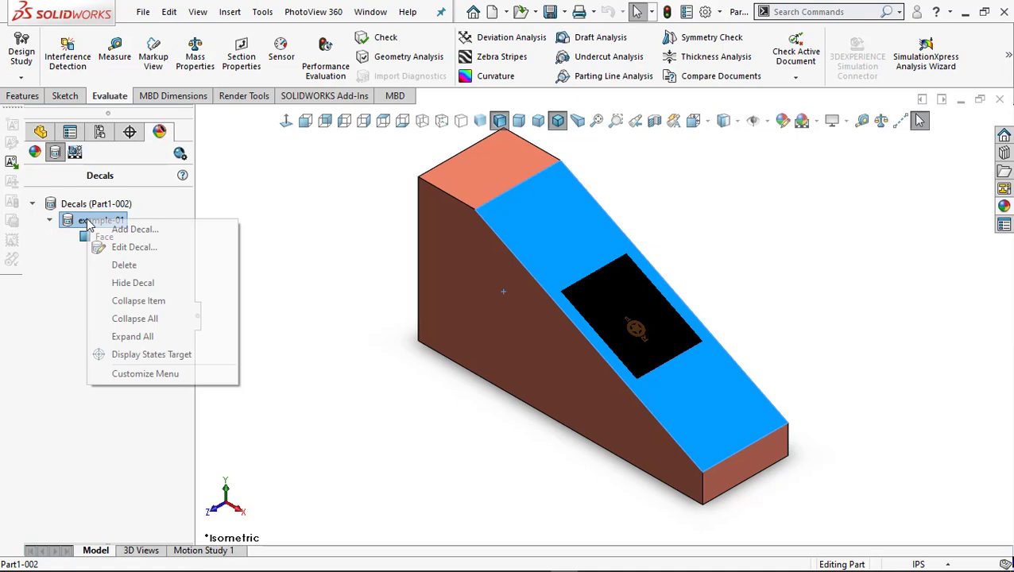
click(34, 153)
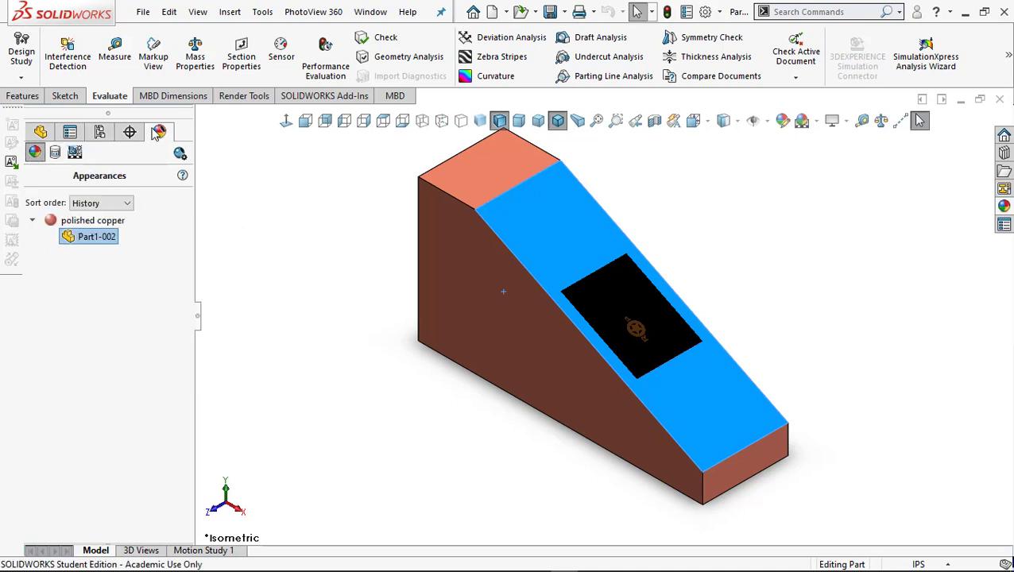
click(55, 154)
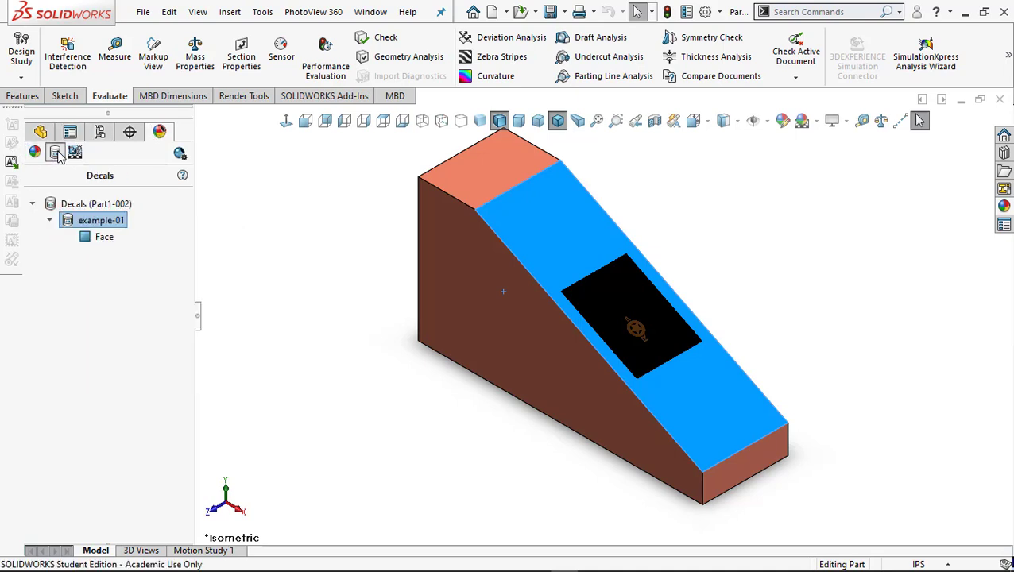
right_click(104, 228)
click(146, 250)
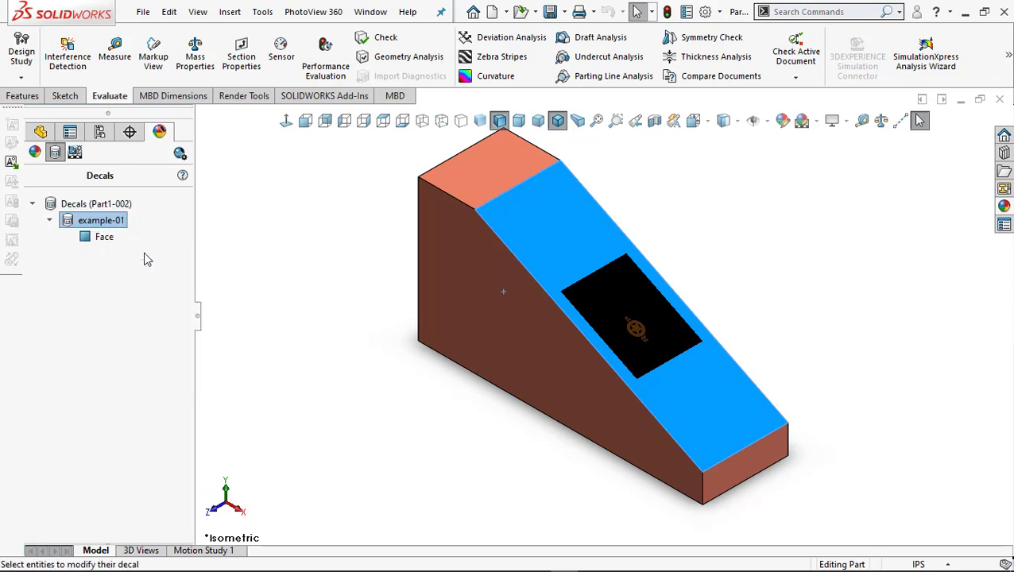
Step: Rotate the decal, dismiss the non-parallel faces warning, detach it from the sloped face, and view it Normal To
drag(692, 363, 548, 232)
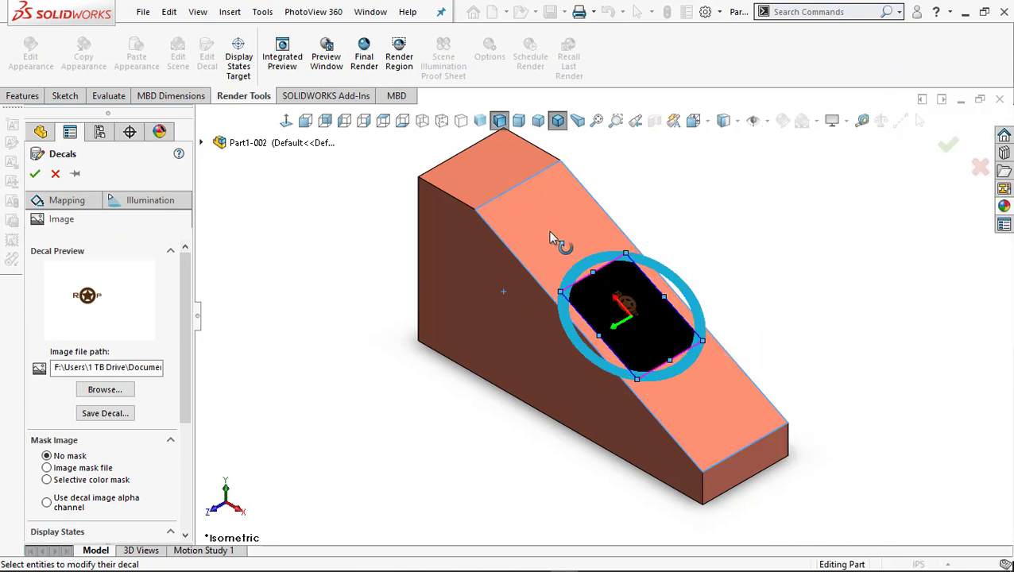
click(288, 120)
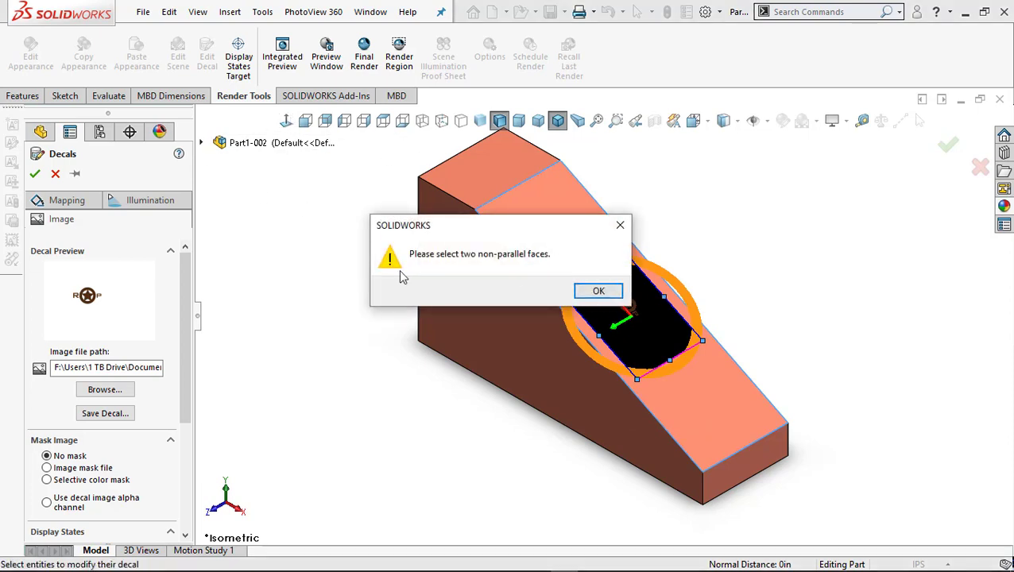
click(599, 292)
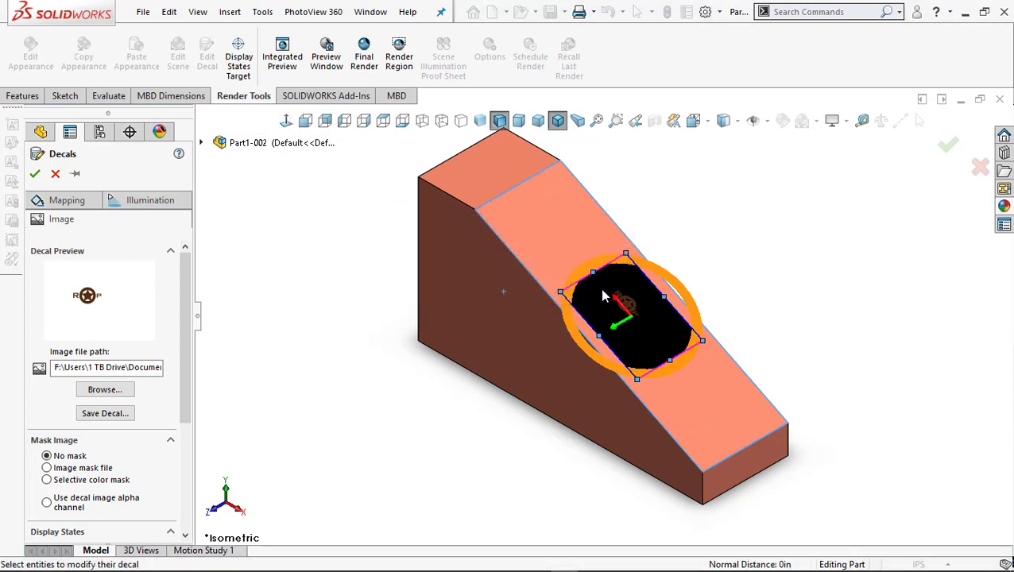
click(558, 252)
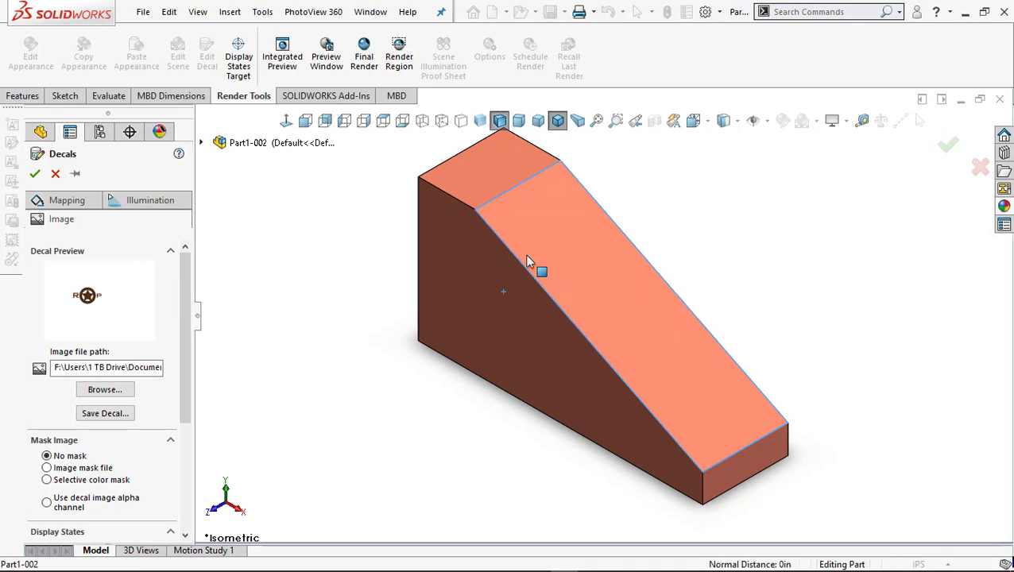
click(287, 120)
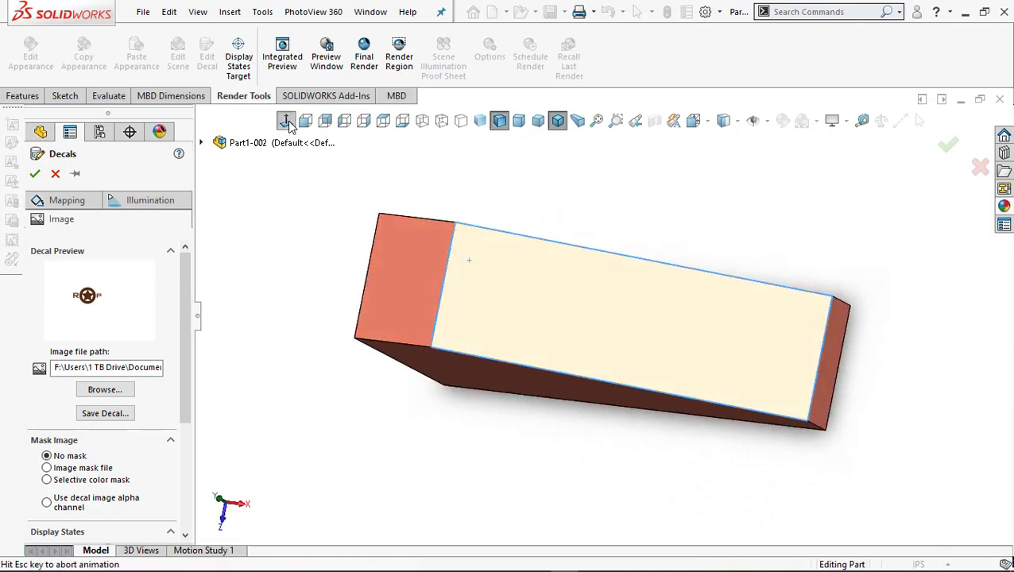
Step: Reapply the decal to the sloped face, rotating it and shifting it right and down
click(47, 201)
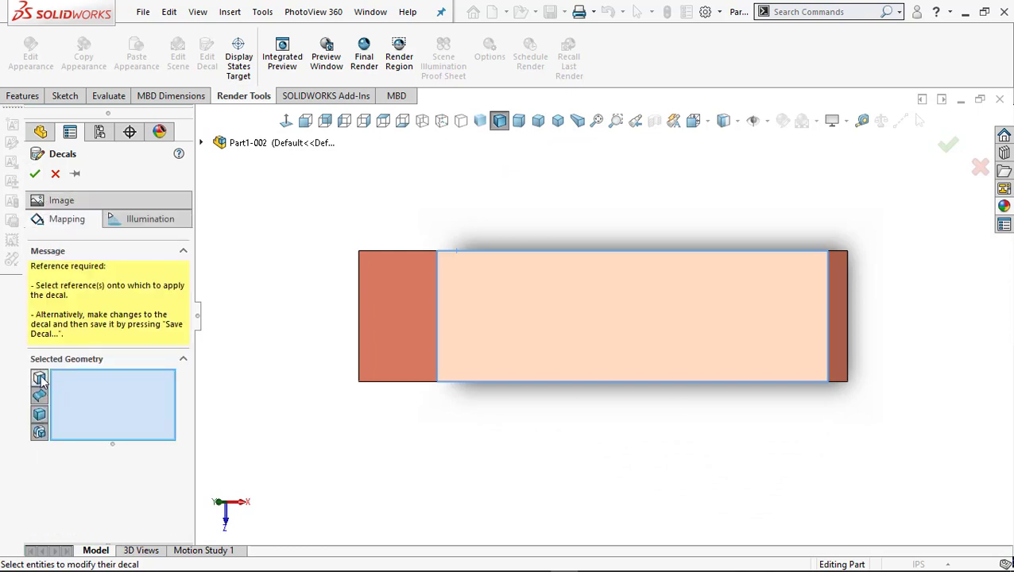
click(545, 319)
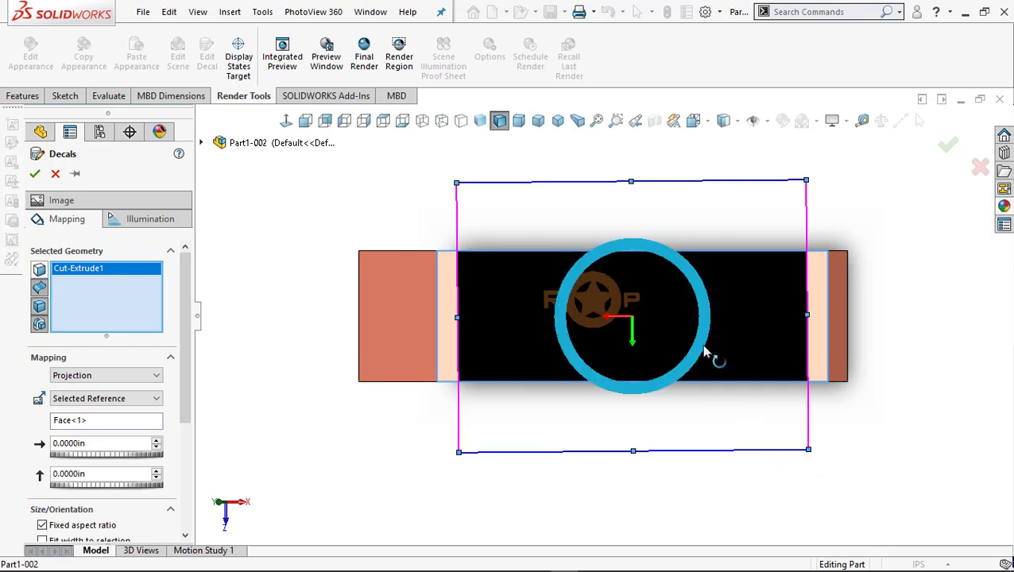
drag(708, 353, 700, 344)
drag(618, 327, 681, 340)
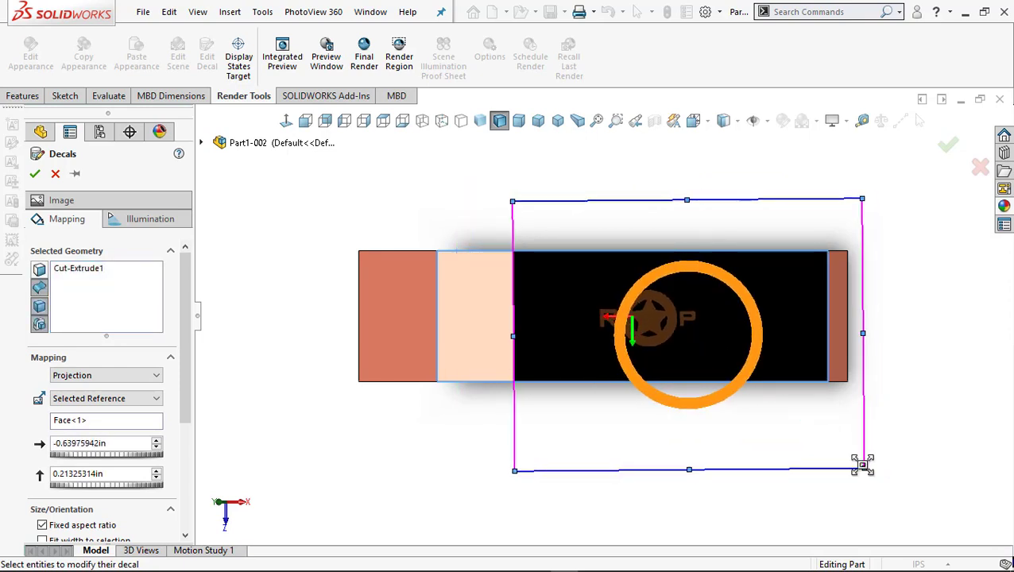
Step: Enlarge the decal from its corner handles so the logo runs along the face
drag(864, 467, 953, 537)
drag(513, 201, 398, 113)
scroll(752, 467, down, 3)
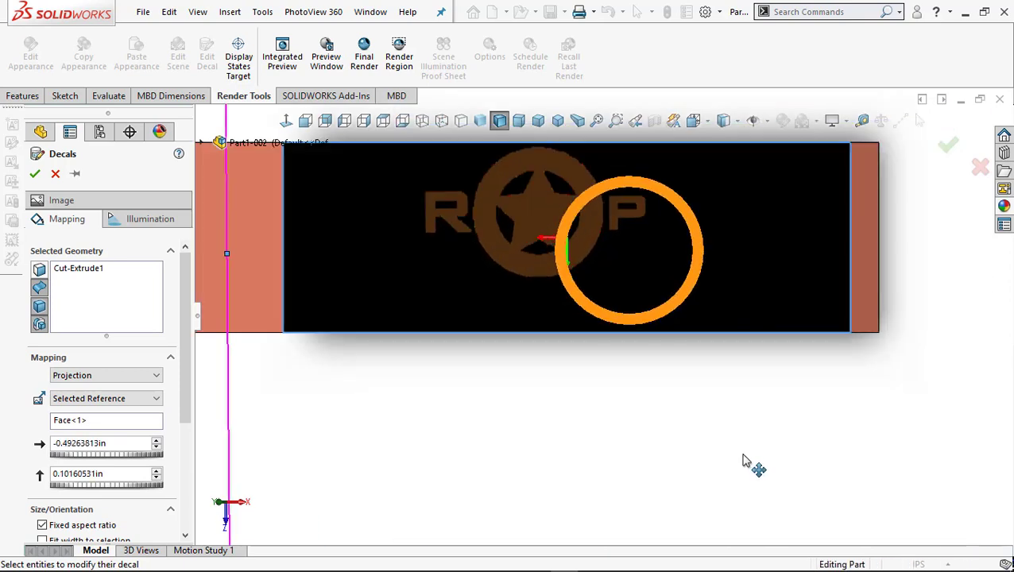
scroll(755, 466, up, 5)
drag(778, 412, 804, 444)
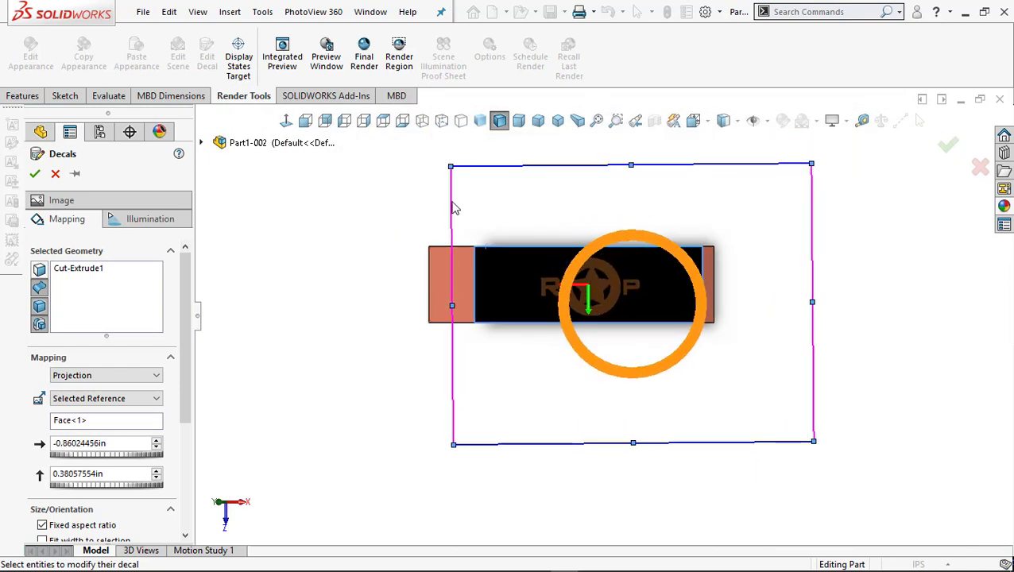
mouse_move(452, 167)
mouse_down()
mouse_move(419, 143)
mouse_move(441, 159)
mouse_up()
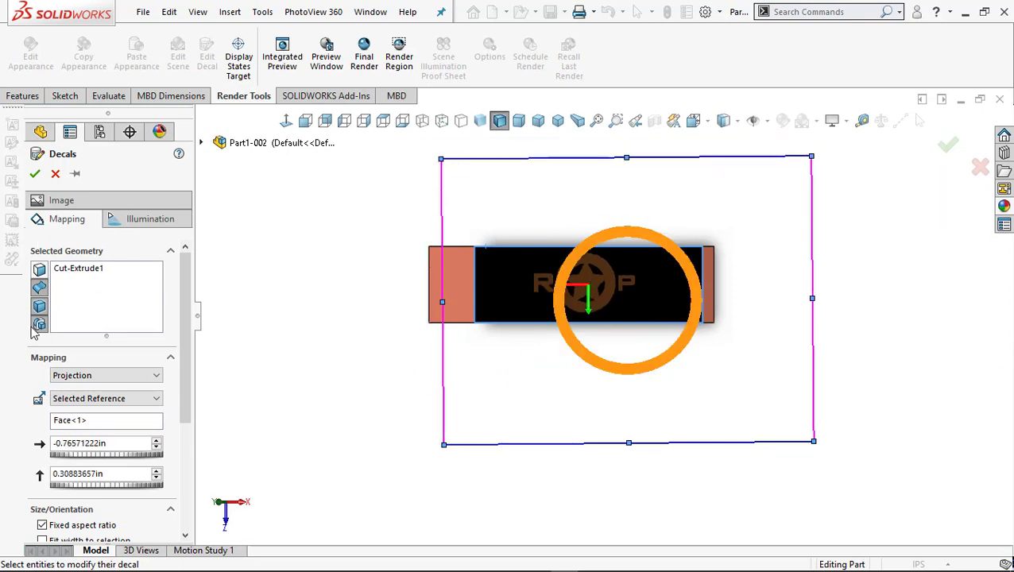
click(62, 200)
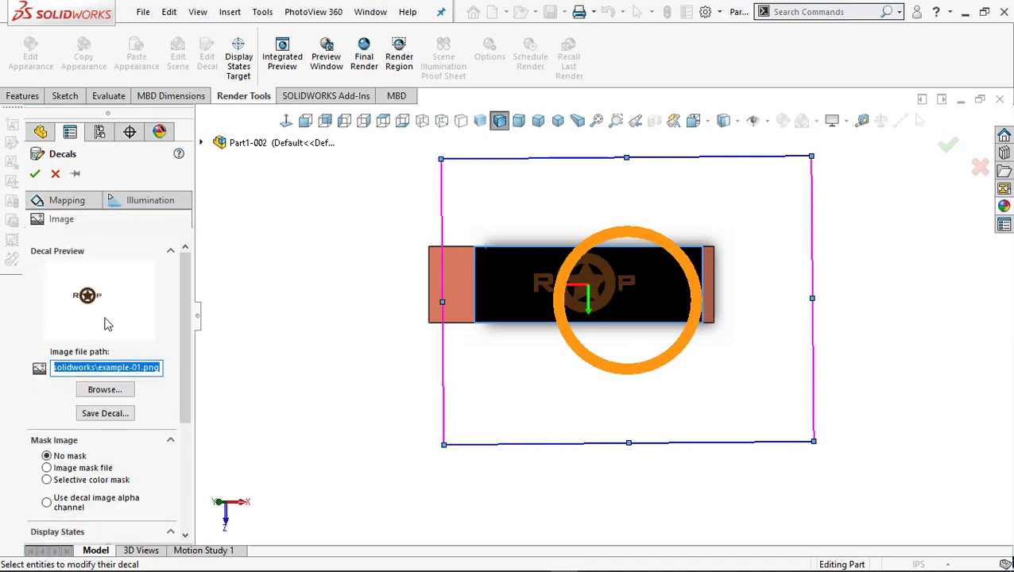
Step: Mask the logo's black background with the decal image alpha channel and apply the decal
click(47, 503)
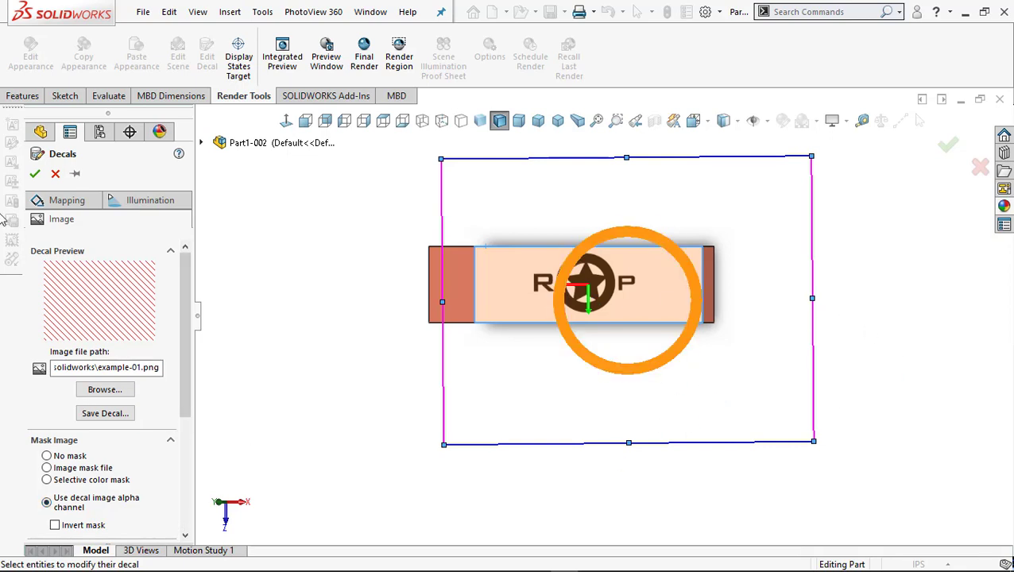
click(34, 174)
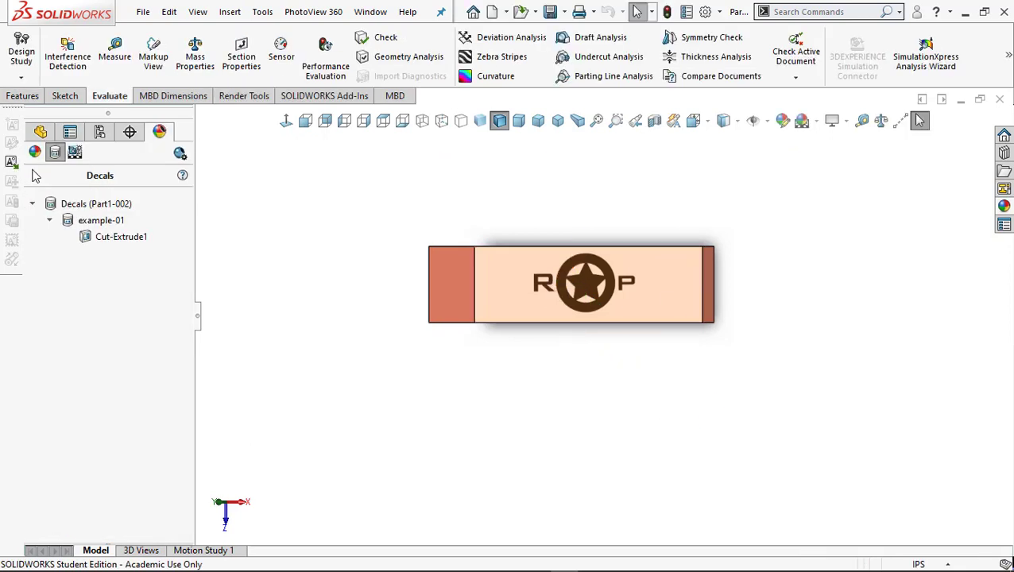
Step: Show the feature tree and inspect the decaled wedge from isometric, back and front views
click(39, 132)
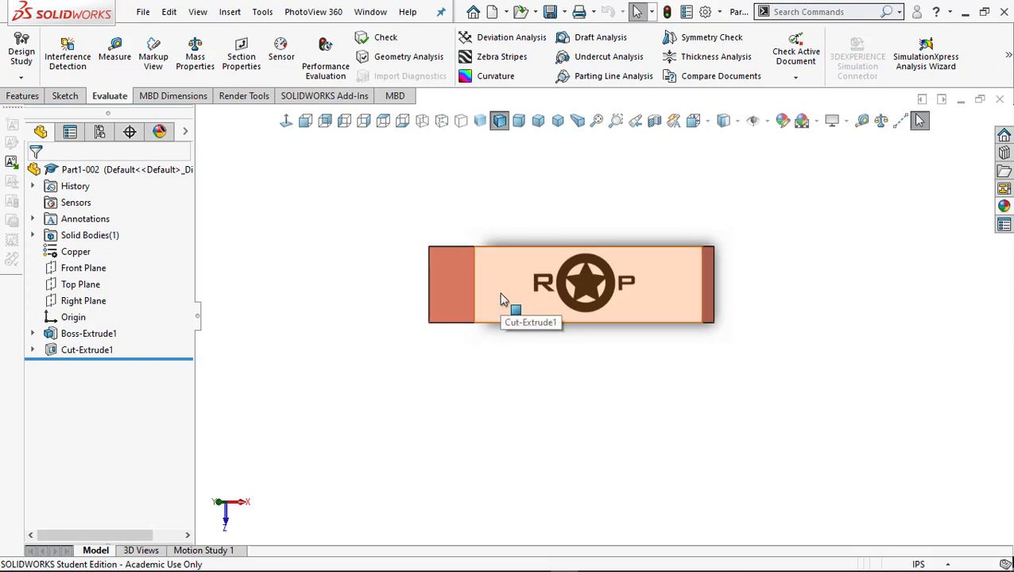
key(ctrl+7)
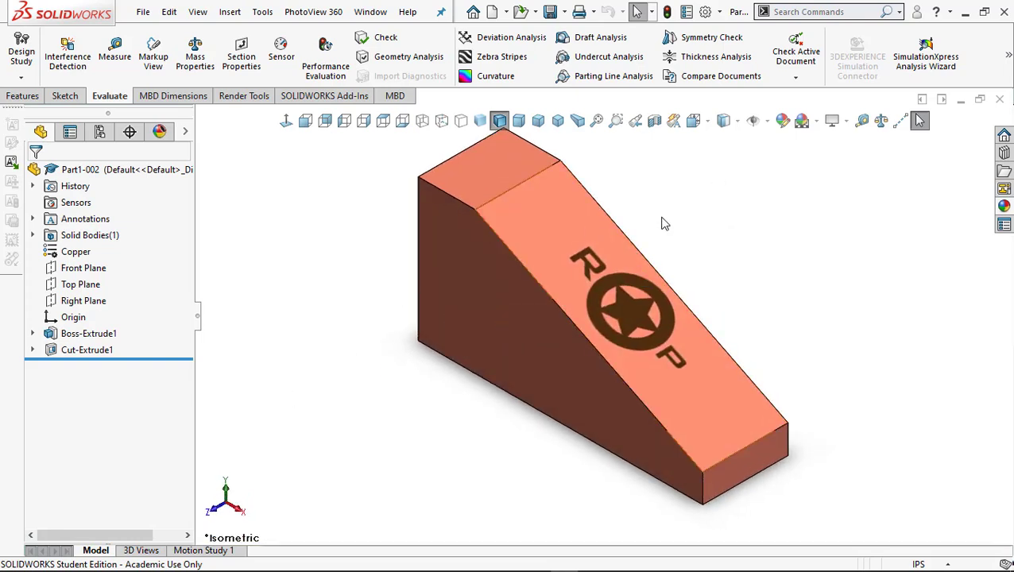
click(557, 120)
click(325, 120)
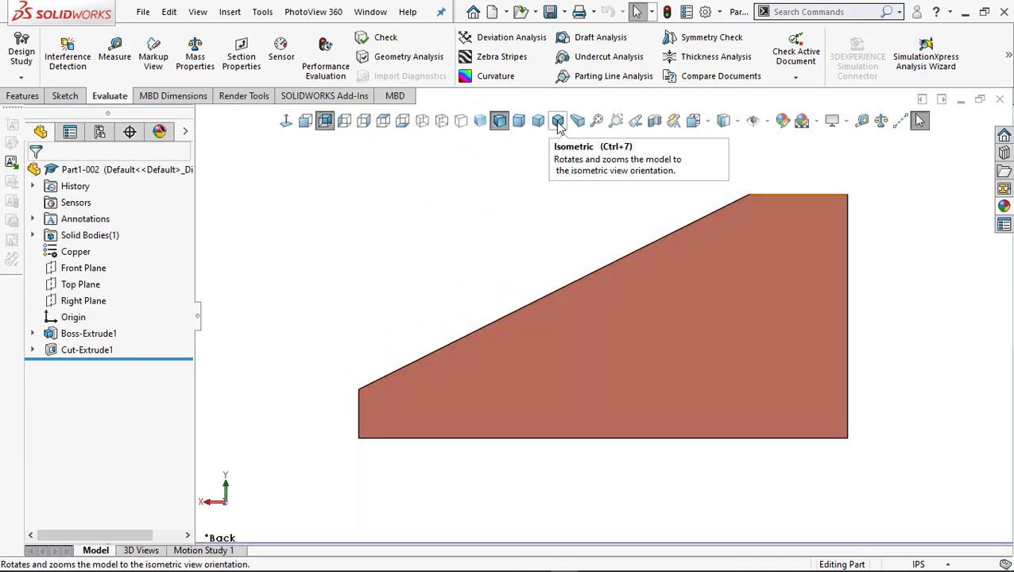
click(558, 122)
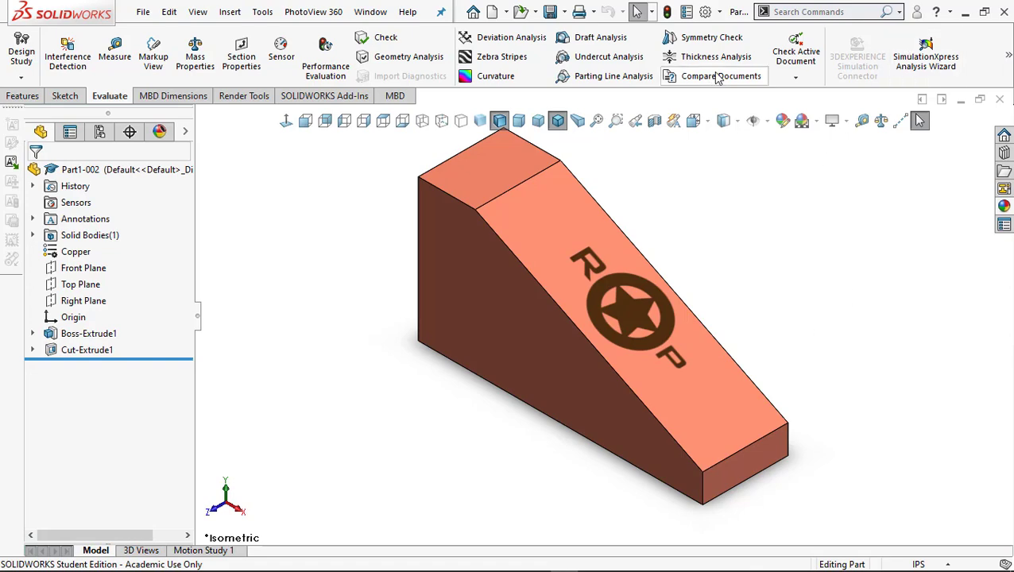
click(739, 125)
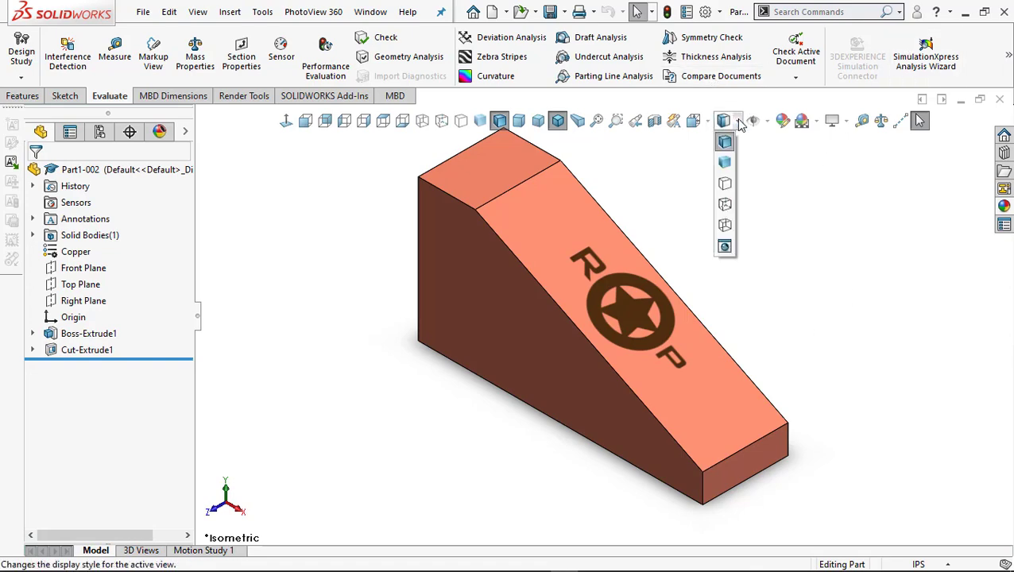
click(707, 122)
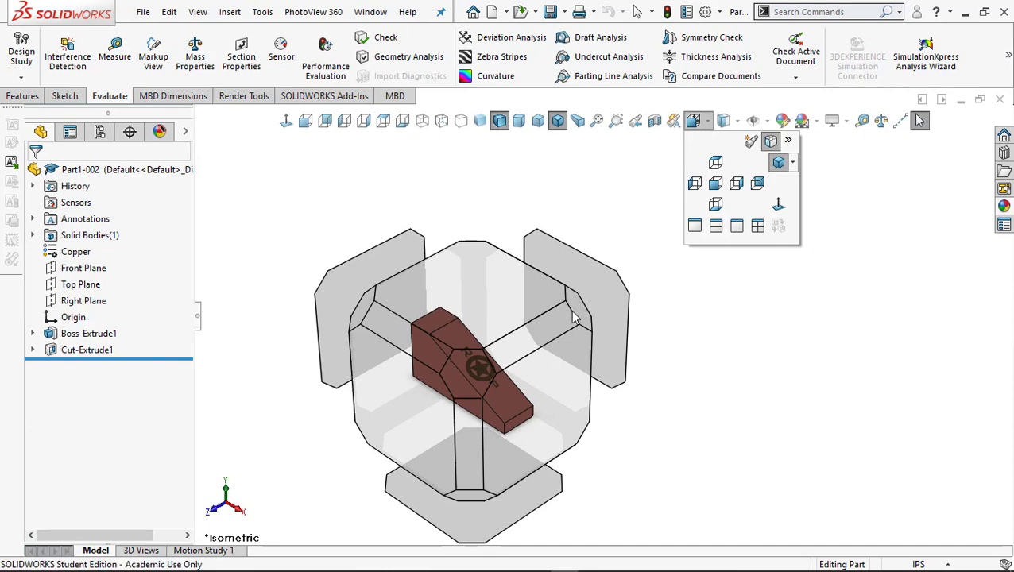
click(407, 403)
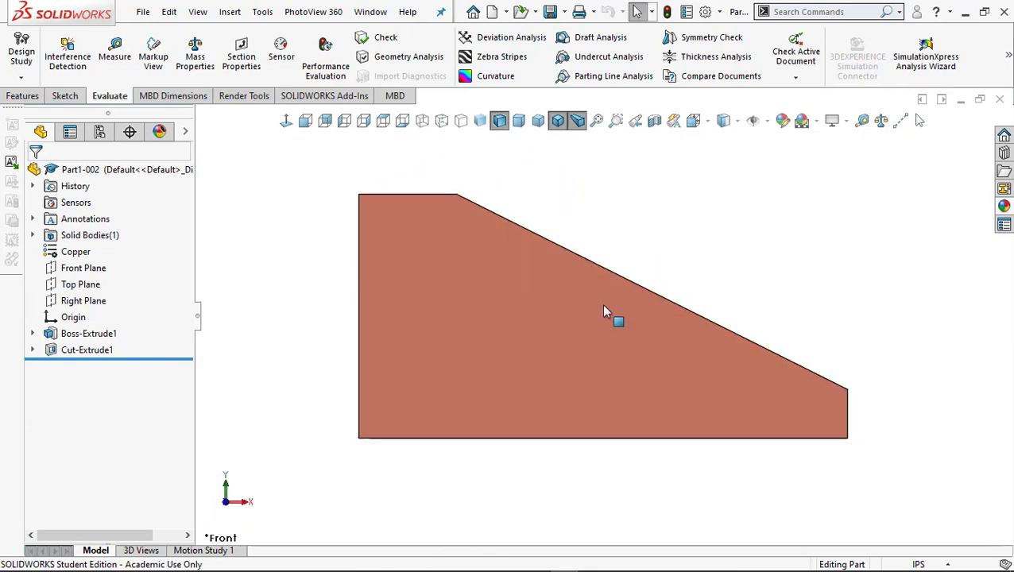
click(708, 121)
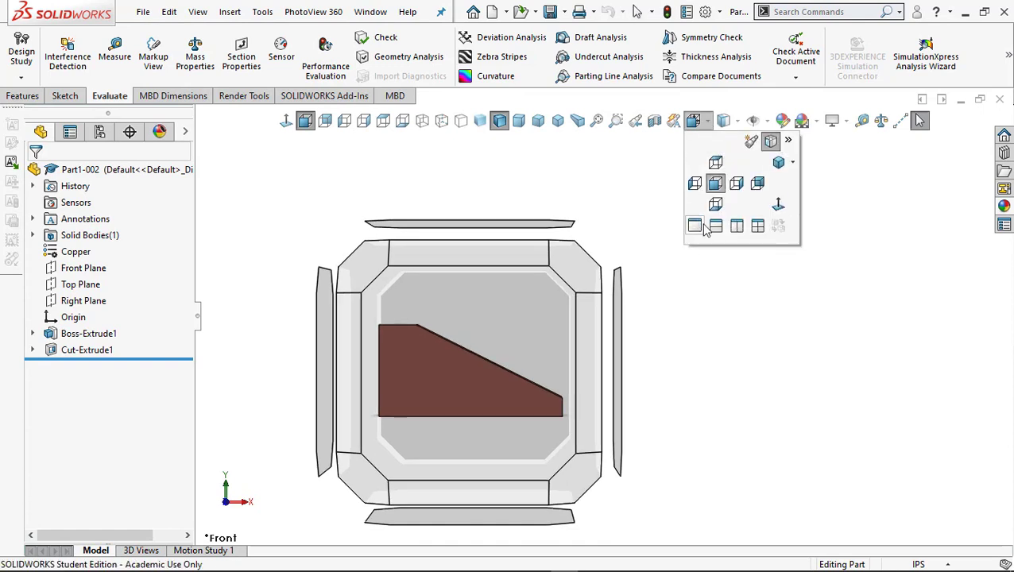
Step: Return the wedge to isometric view and save the part
click(779, 164)
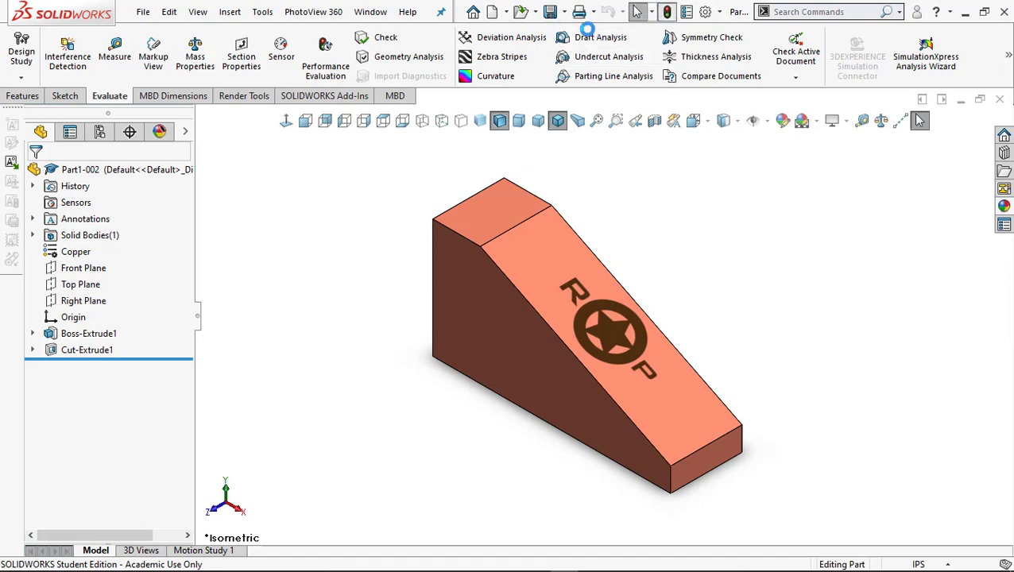
click(550, 11)
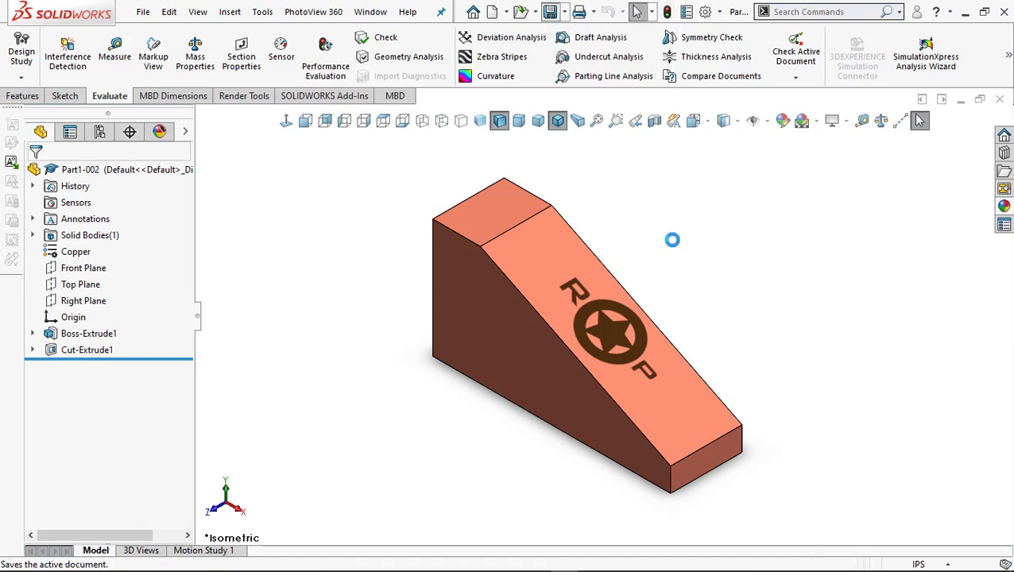